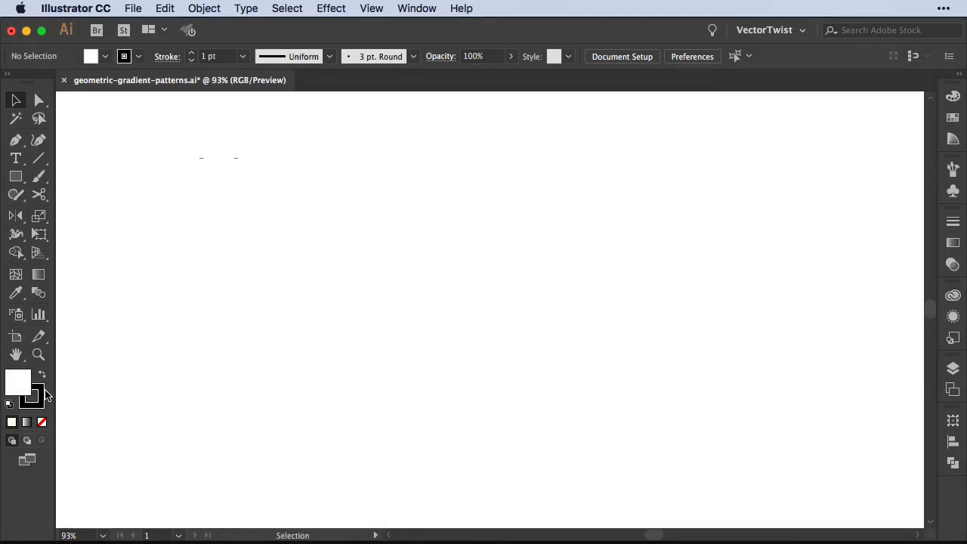
# Remove the stroke and set the fill to the yellow-green swatch.
pyautogui.click(42, 403)
pyautogui.press('/')
pyautogui.press('x')
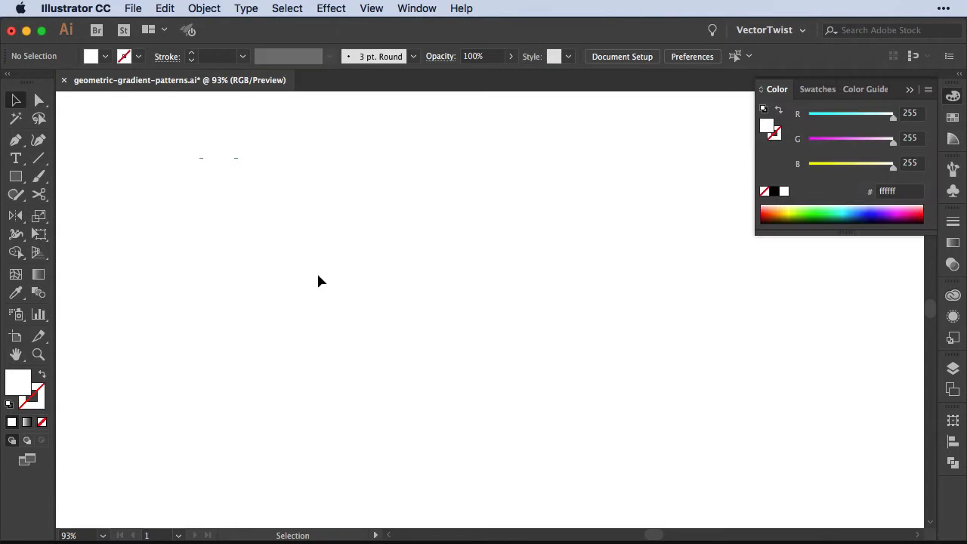
pyautogui.click(952, 117)
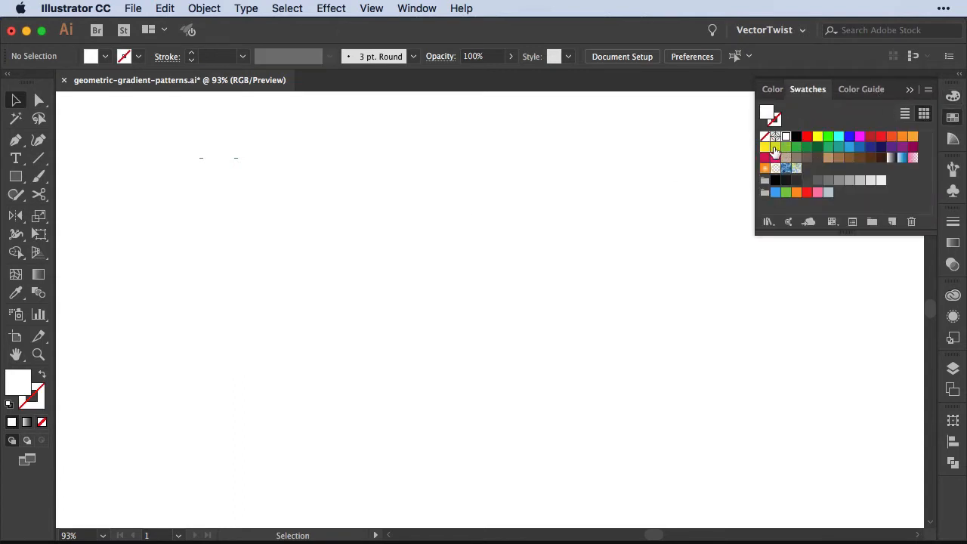
pyautogui.click(774, 148)
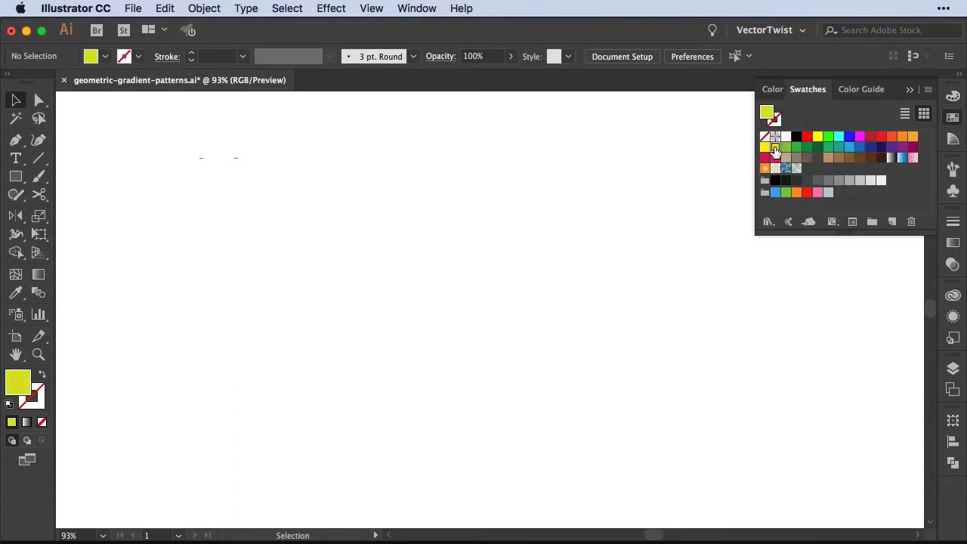
# Create a 50 pt square with the Rectangle tool, keeping width and height linked.
pyautogui.click(15, 178)
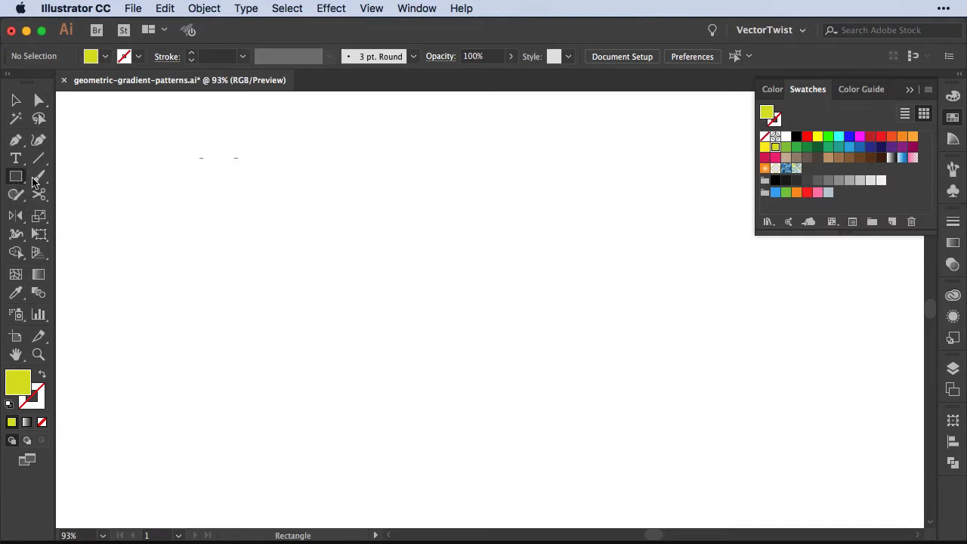
pyautogui.click(305, 221)
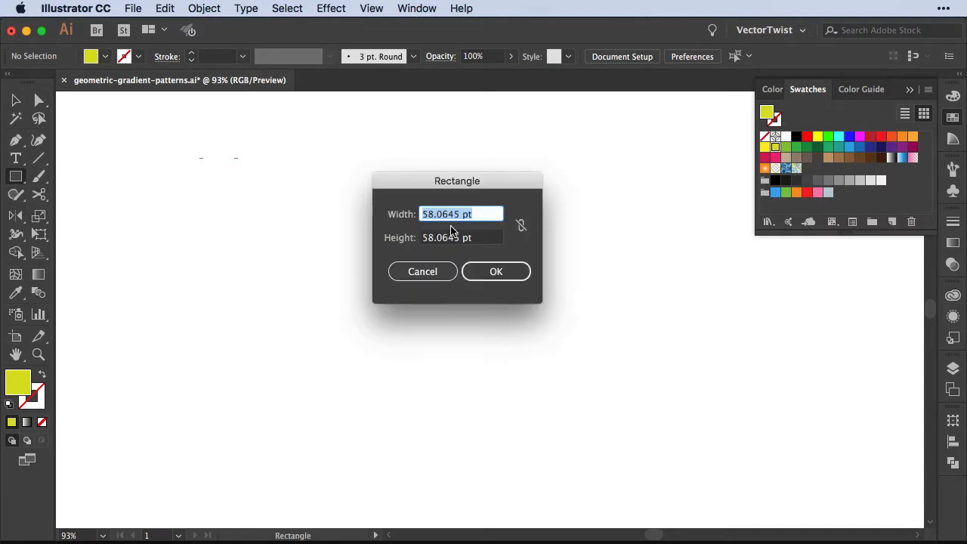
pyautogui.click(520, 225)
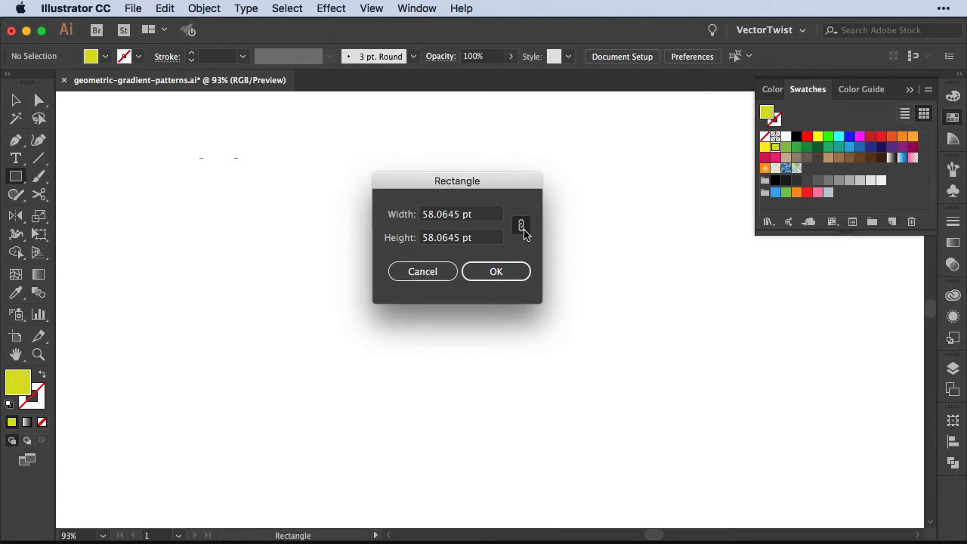
pyautogui.doubleClick(462, 214)
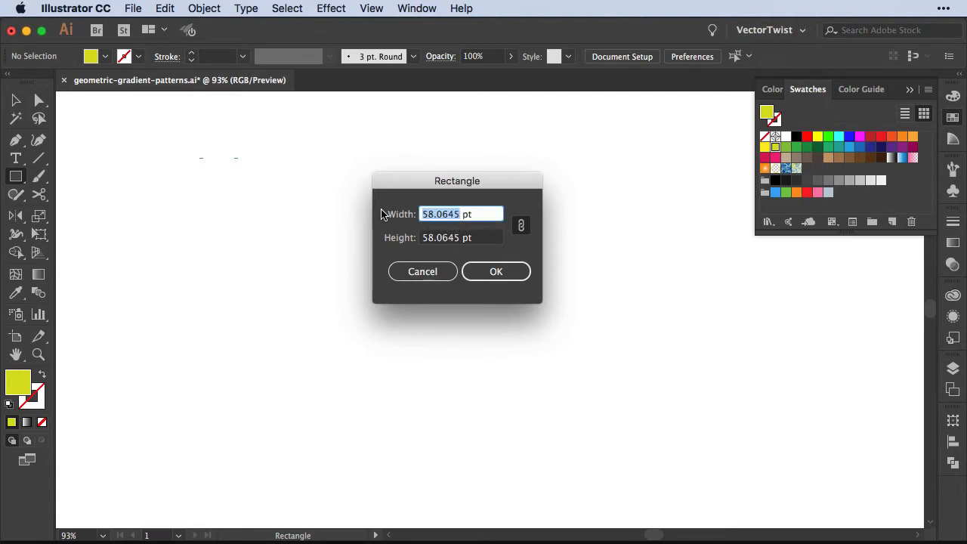
pyautogui.write('50')
pyautogui.click(471, 277)
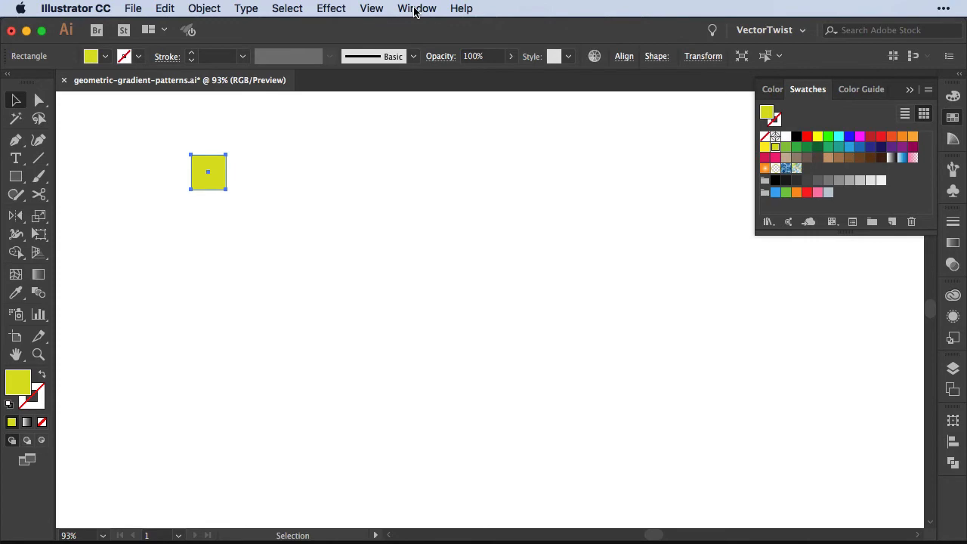
# Show the grid and duplicate the square into a two-by-two arrangement, spaced four major grid divisions apart.
pyautogui.click(371, 11)
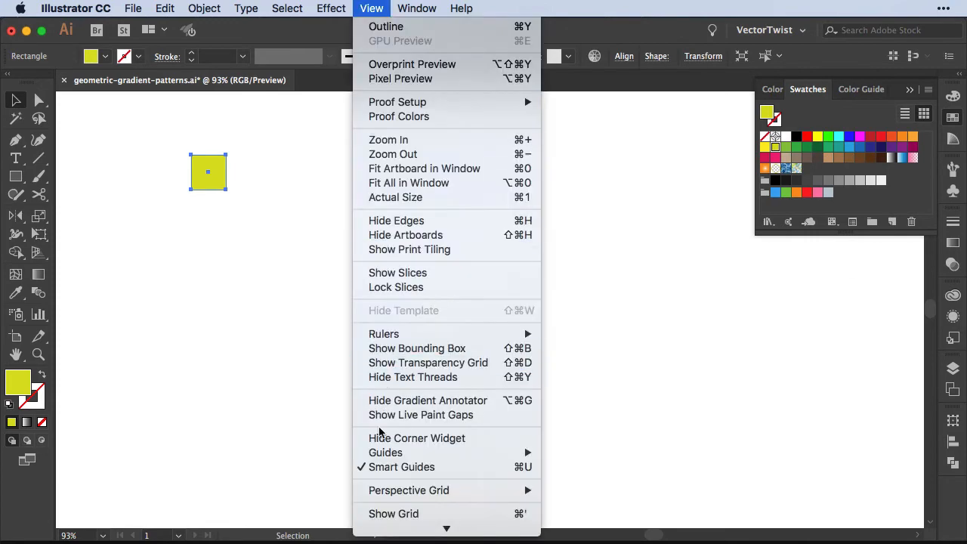
pyautogui.click(393, 514)
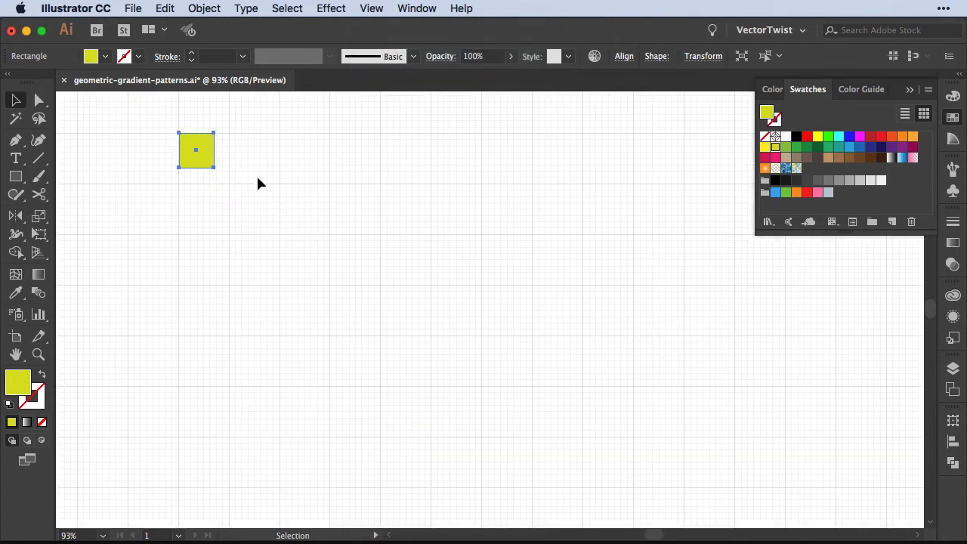
pyautogui.moveTo(196, 139); pyautogui.dragTo(410, 362)
pyautogui.click(475, 326)
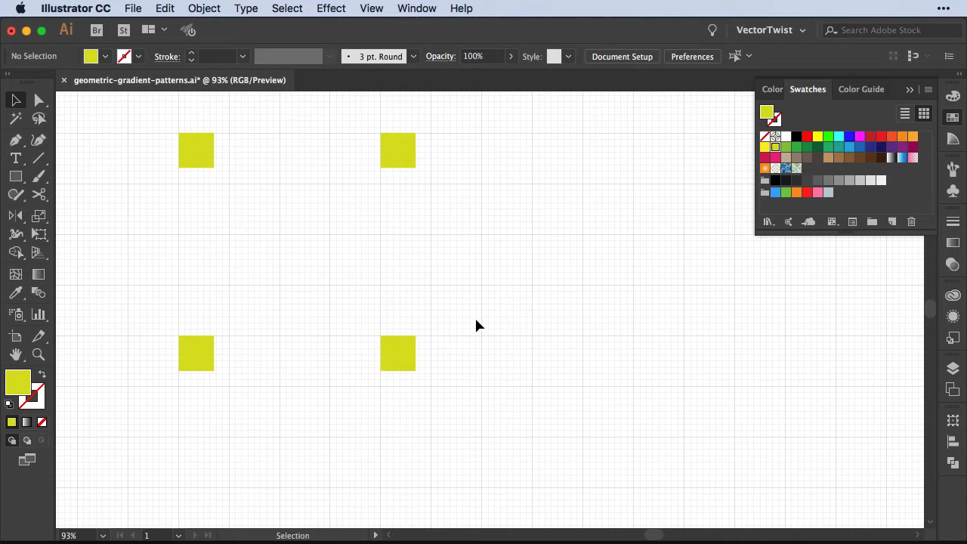
# Recolor the lower-left square crimson, the upper-right one light blue and the lower-right one dark navy.
pyautogui.click(193, 363)
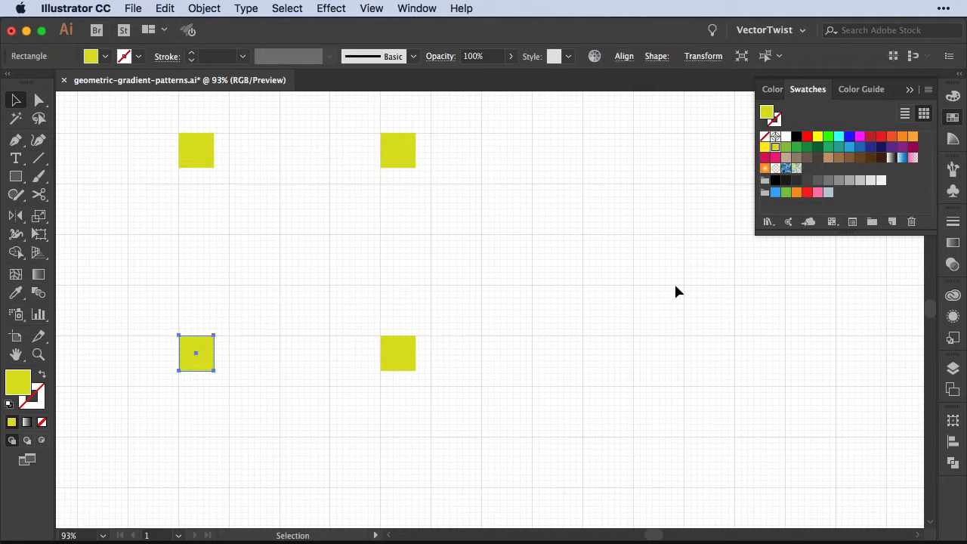
pyautogui.click(764, 157)
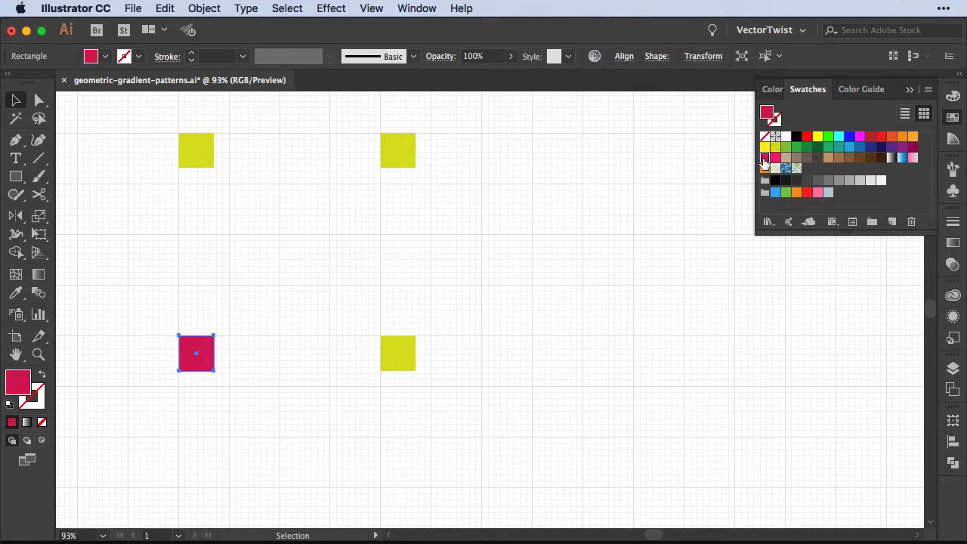
pyautogui.click(402, 153)
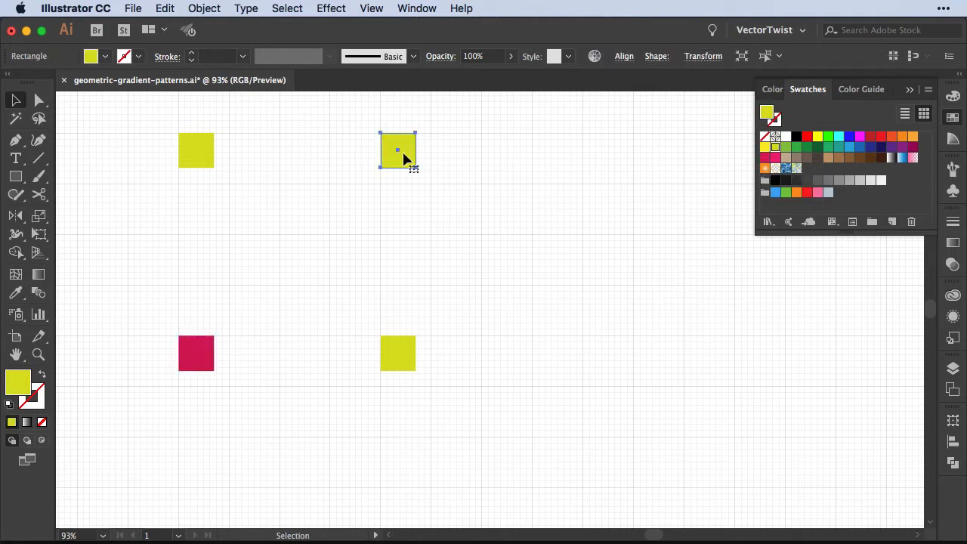
pyautogui.click(849, 146)
pyautogui.click(401, 367)
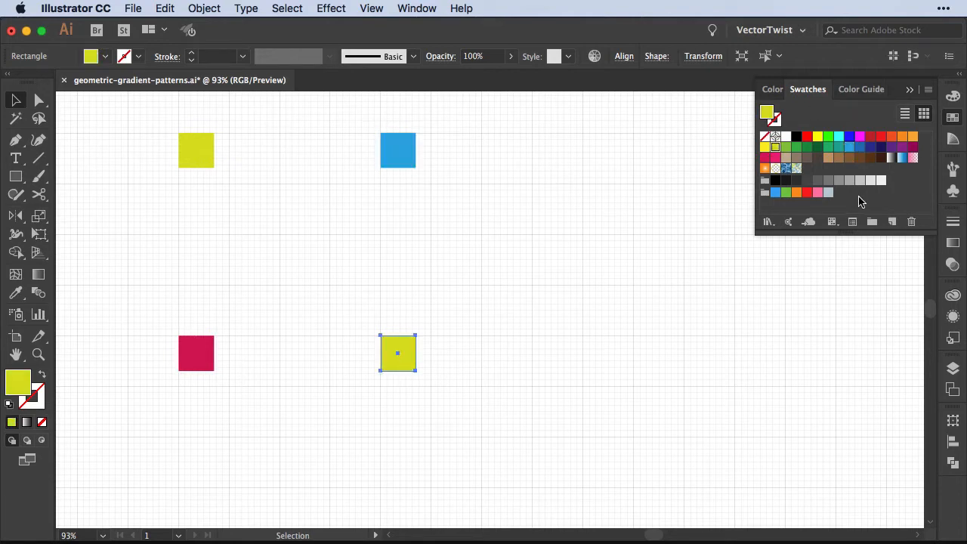
pyautogui.click(881, 148)
pyautogui.click(237, 196)
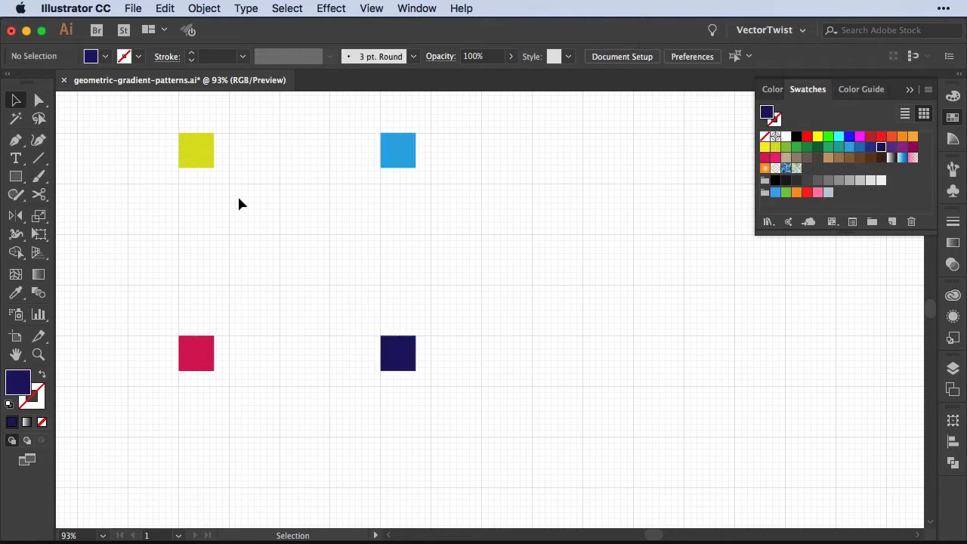
# Make a blend between the yellow-green square and the crimson square.
pyautogui.click(204, 165)
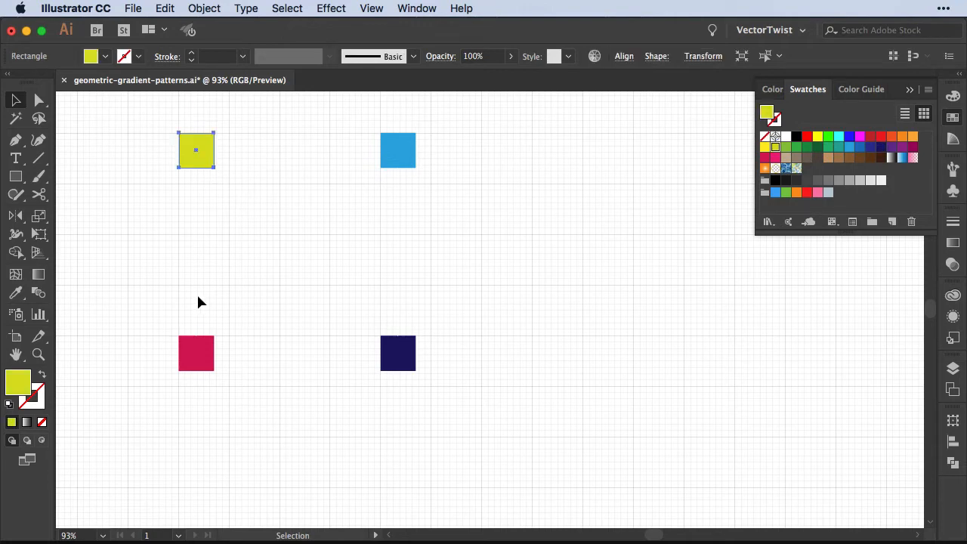
pyautogui.keyDown('shift'); pyautogui.click(190, 354); pyautogui.keyUp('shift')
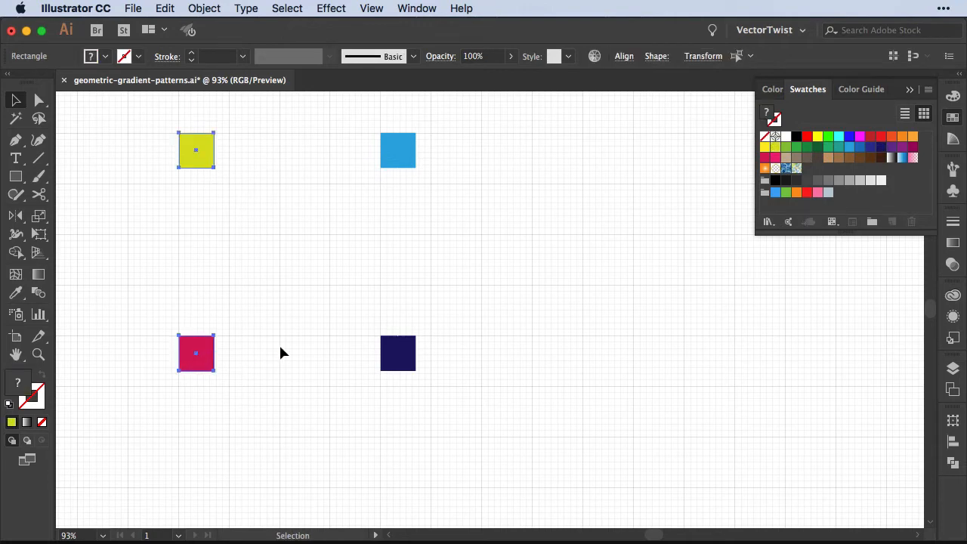
pyautogui.click(204, 9)
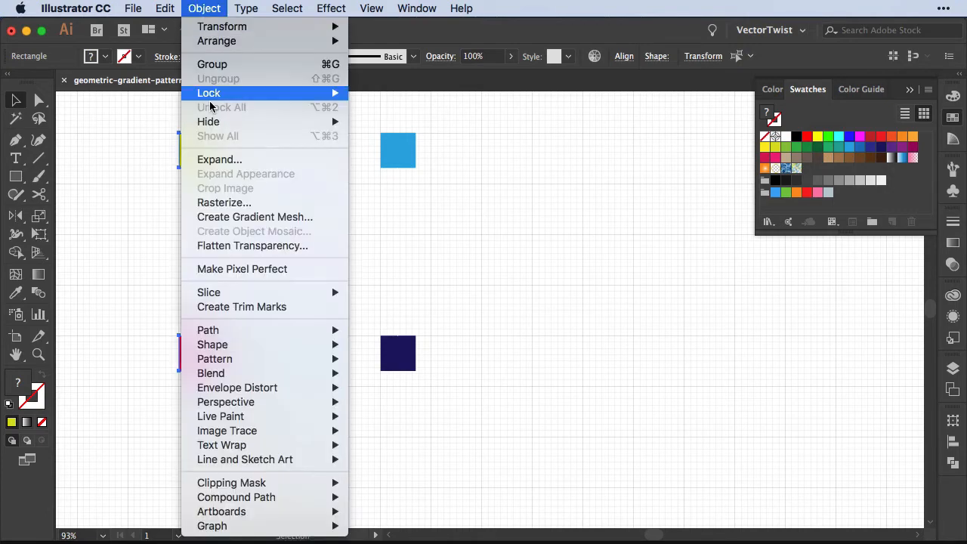
pyautogui.moveTo(237, 375)
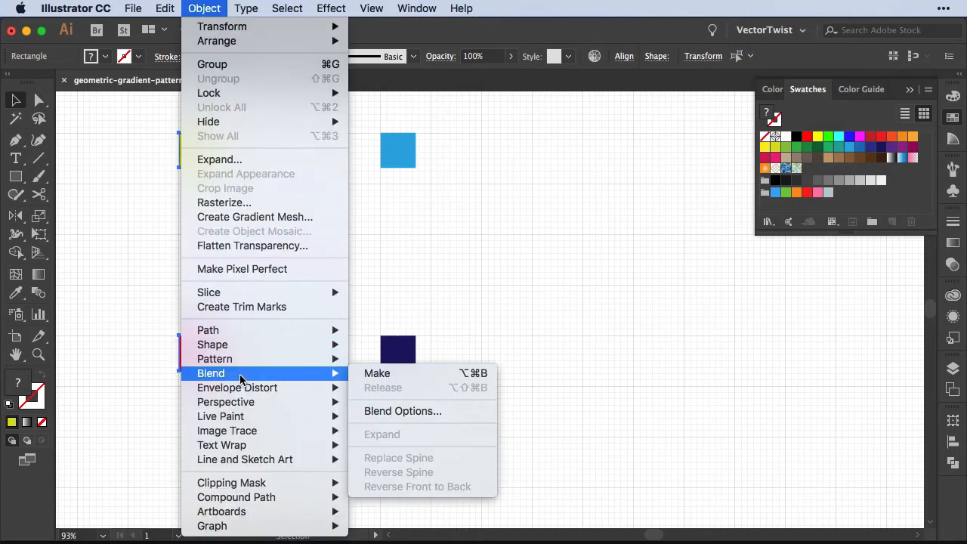
pyautogui.click(419, 381)
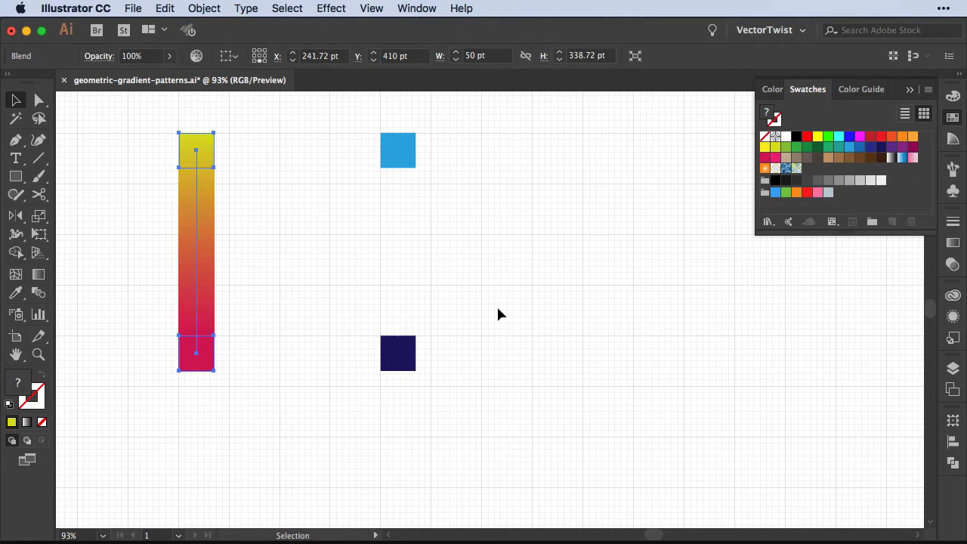
# Set the blend's spacing to Specified Steps with 1 step and turn on the preview.
pyautogui.click(40, 293)
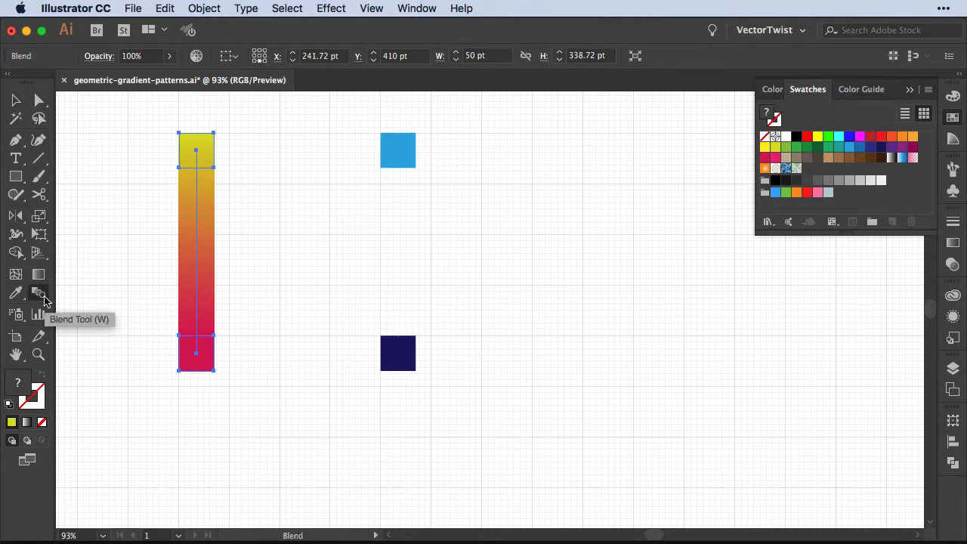
pyautogui.doubleClick(44, 301)
pyautogui.moveTo(292, 96); pyautogui.dragTo(602, 173)
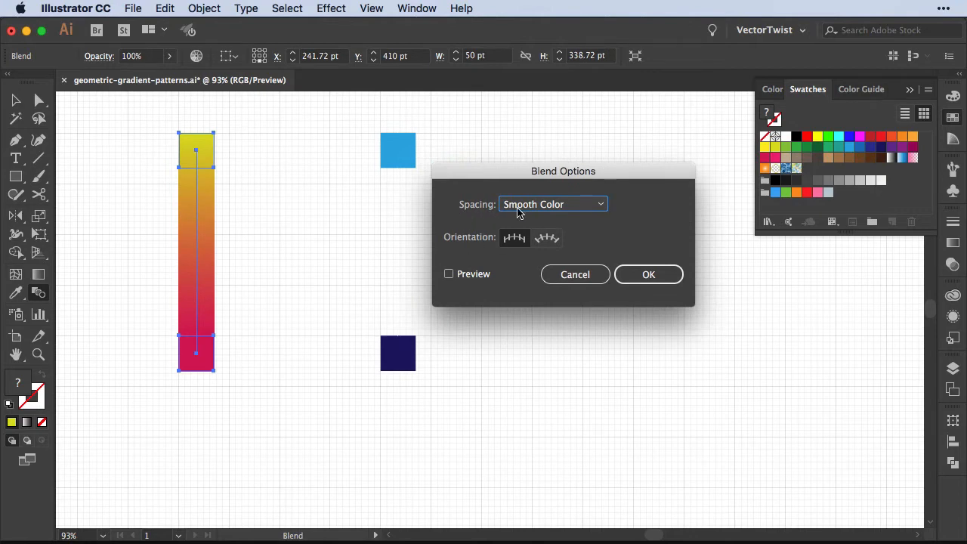
pyautogui.click(588, 205)
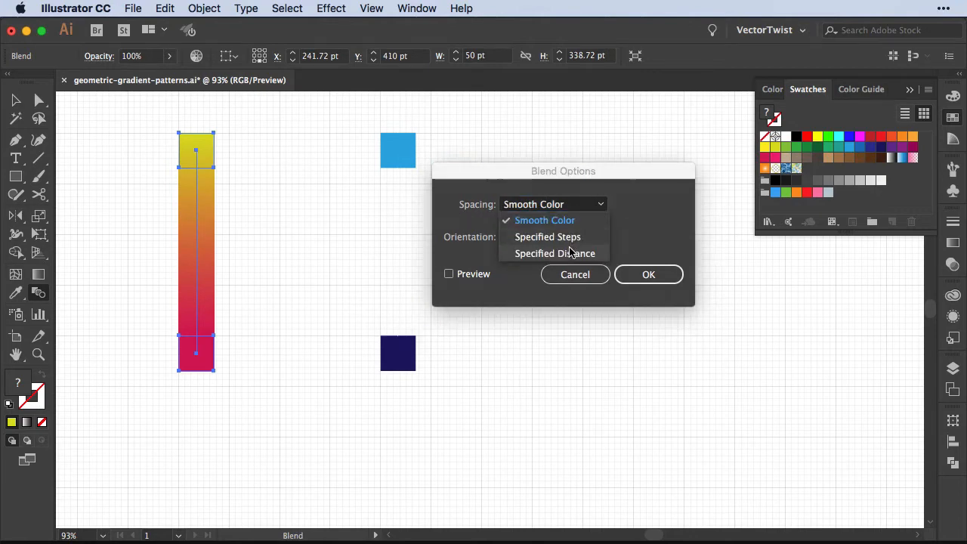
pyautogui.click(548, 237)
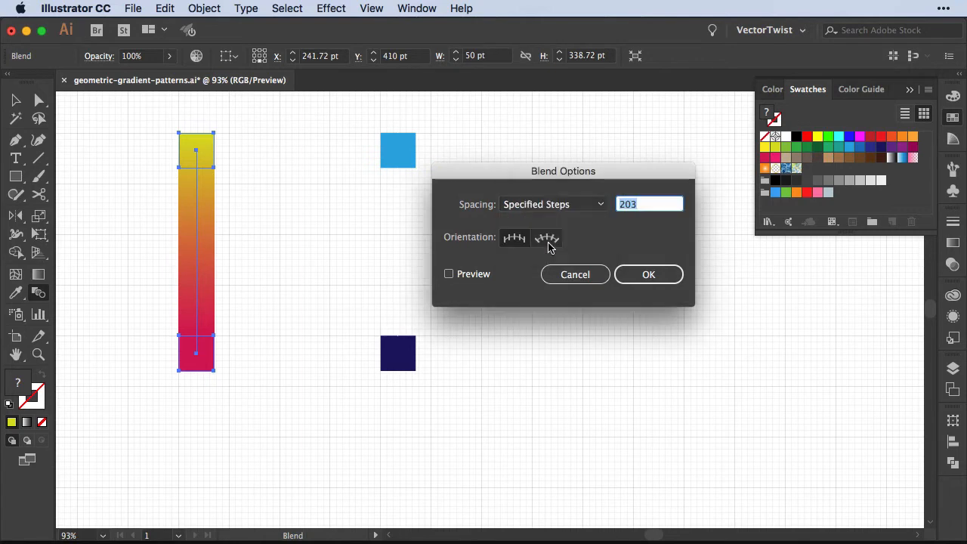
pyautogui.click(449, 274)
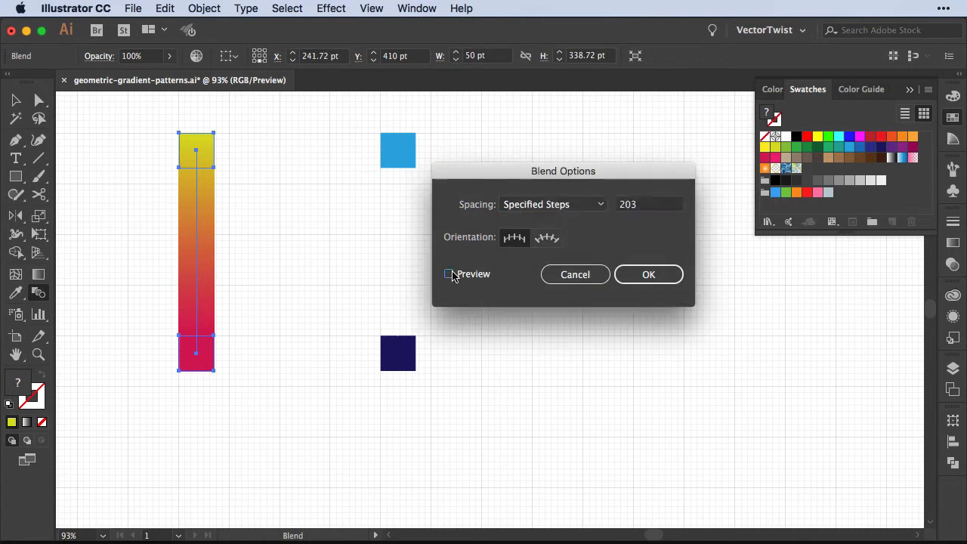
pyautogui.doubleClick(633, 203)
pyautogui.write('1')
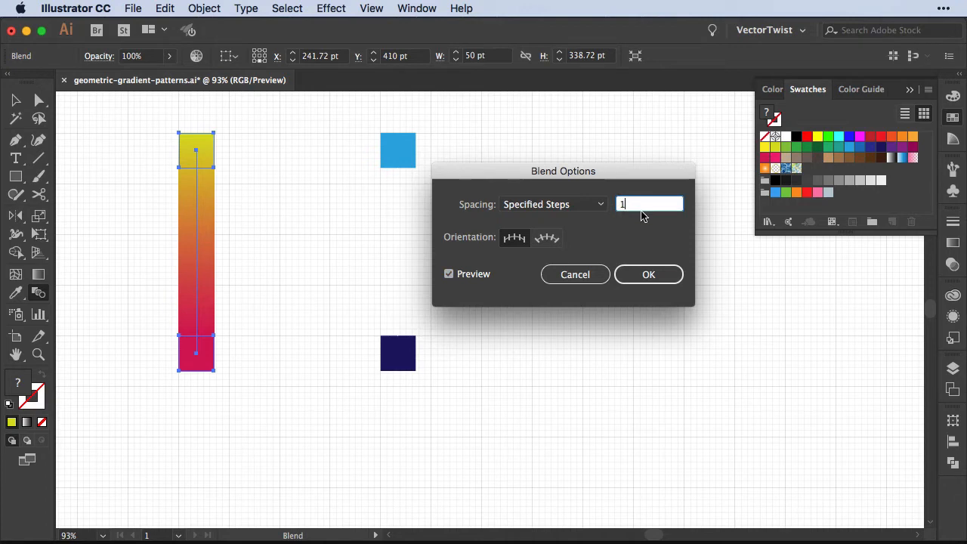
pyautogui.doubleClick(449, 273)
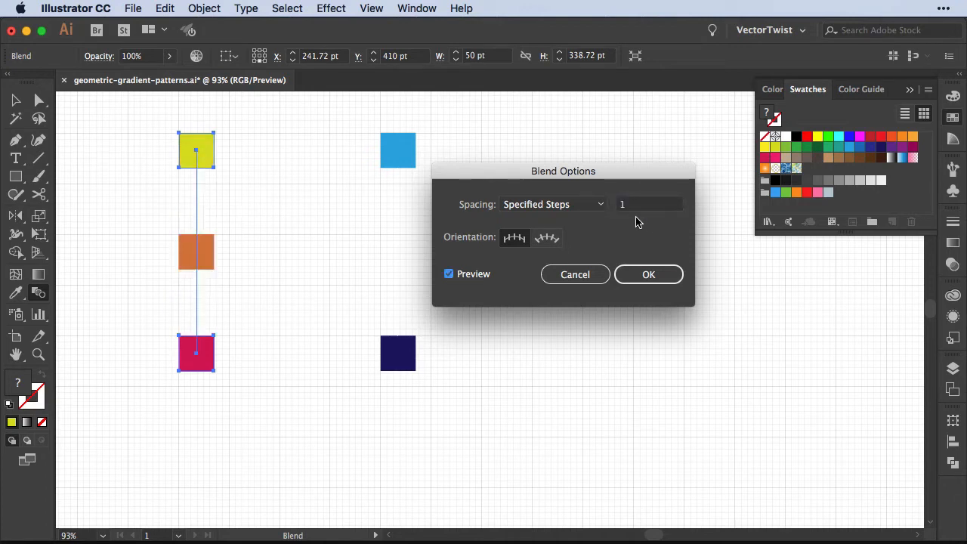
# Raise the blend's specified steps to 5 and apply the blend options.
pyautogui.doubleClick(639, 204)
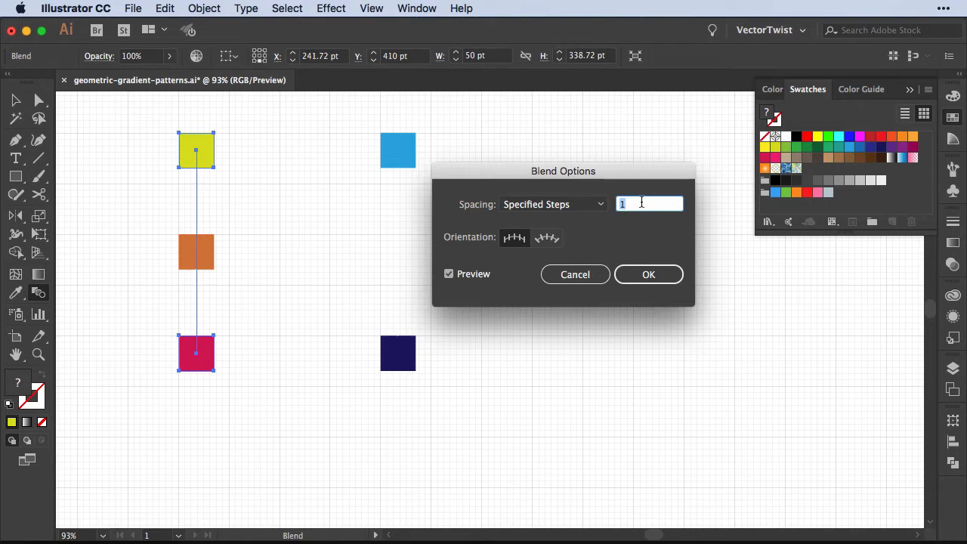
pyautogui.press('Up')
pyautogui.press('Up')
pyautogui.press('Up')
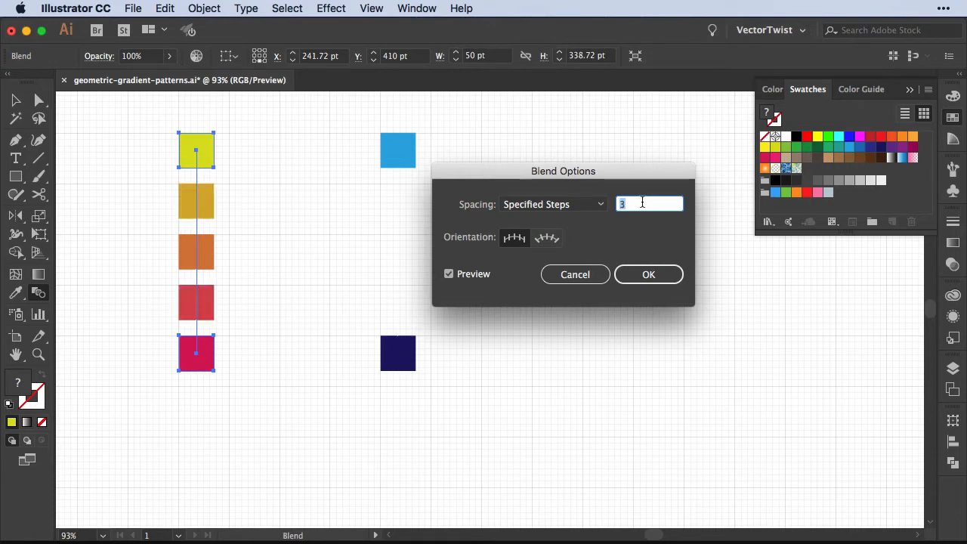
pyautogui.press('Up')
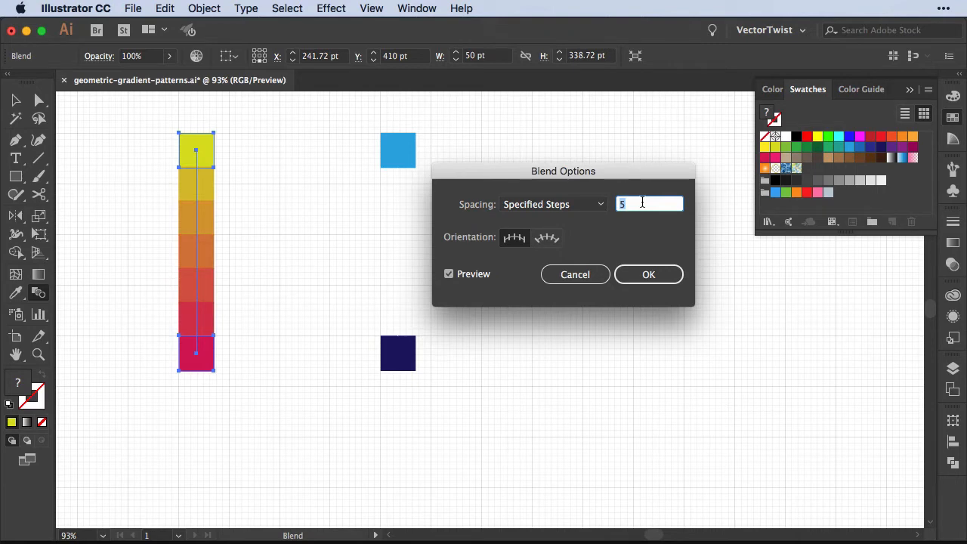
pyautogui.click(647, 277)
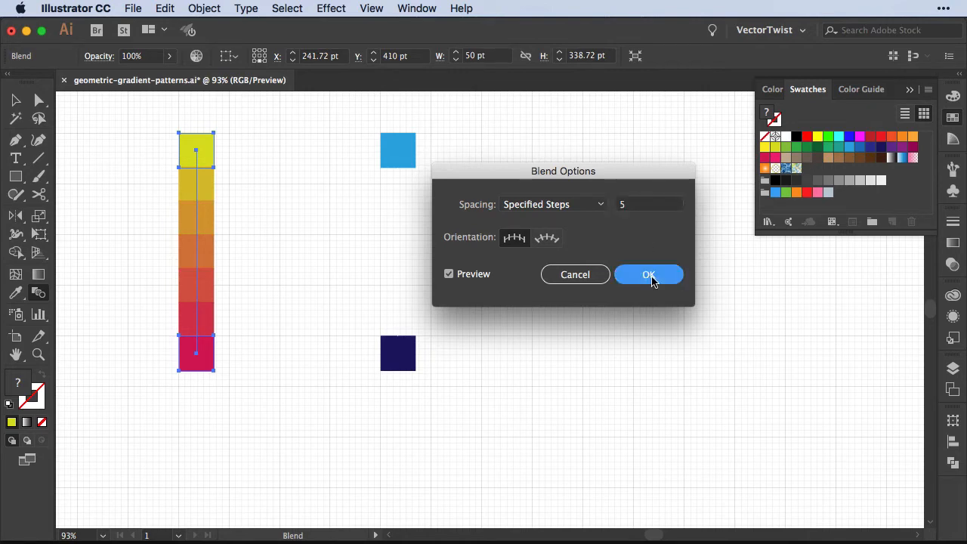
# Expand the yellow-green to crimson blend into separate squares and deselect it.
pyautogui.press('v')
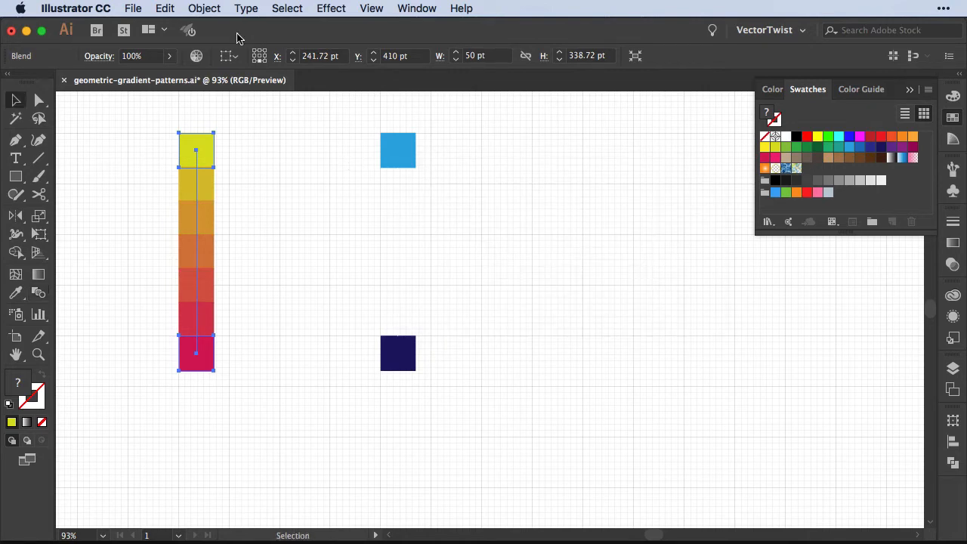
pyautogui.click(205, 10)
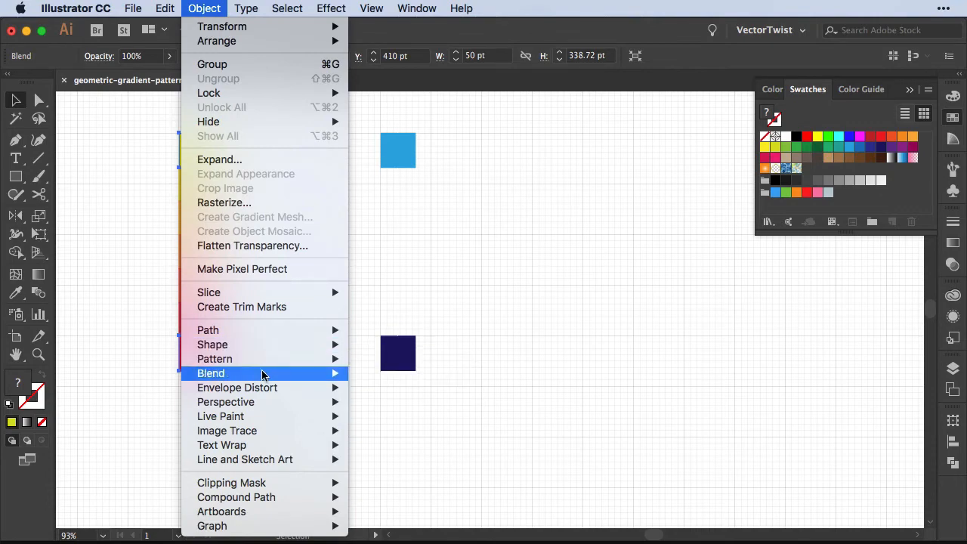
pyautogui.moveTo(264, 373)
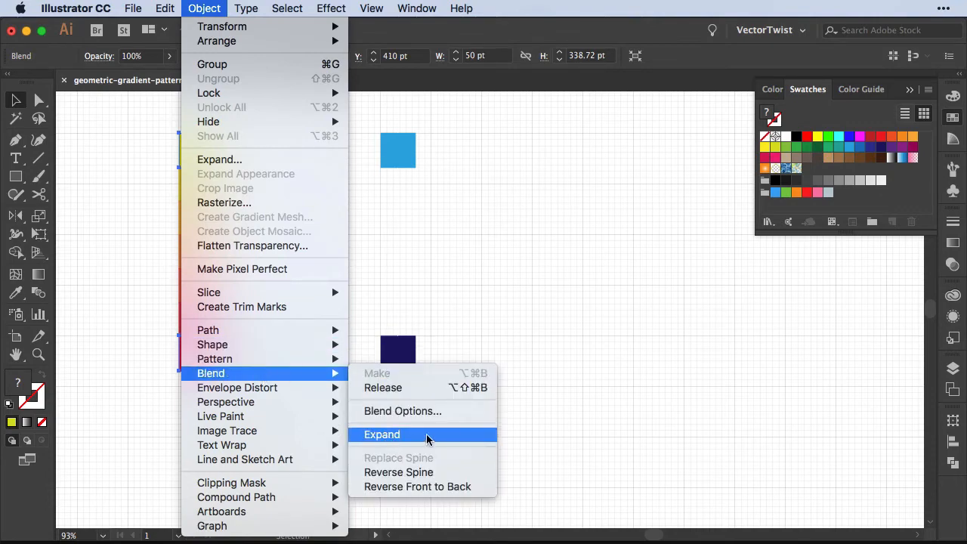
pyautogui.click(388, 438)
pyautogui.click(544, 234)
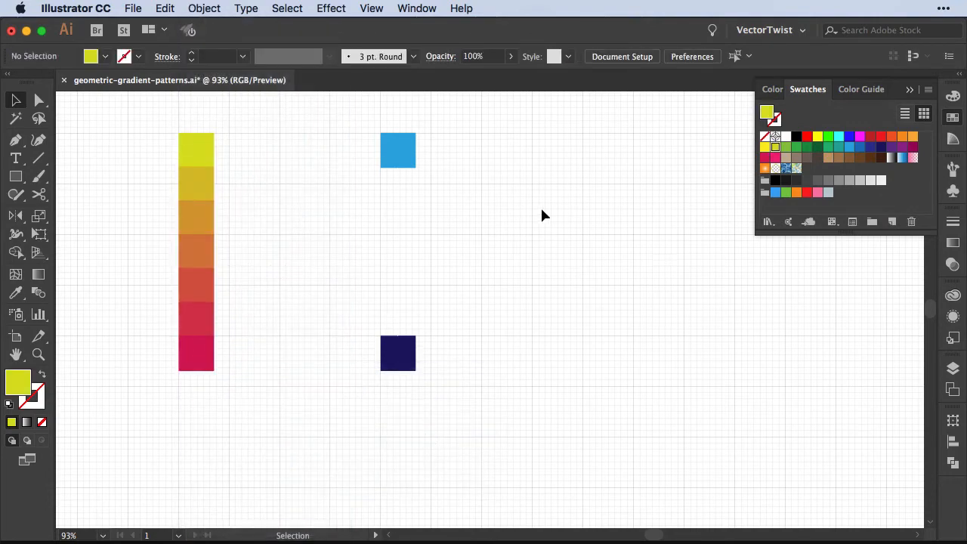
# Blend the light blue square with the dark navy one, and switch the blend's spacing to Specified Steps with the preview on.
pyautogui.moveTo(419, 130); pyautogui.dragTo(397, 379)
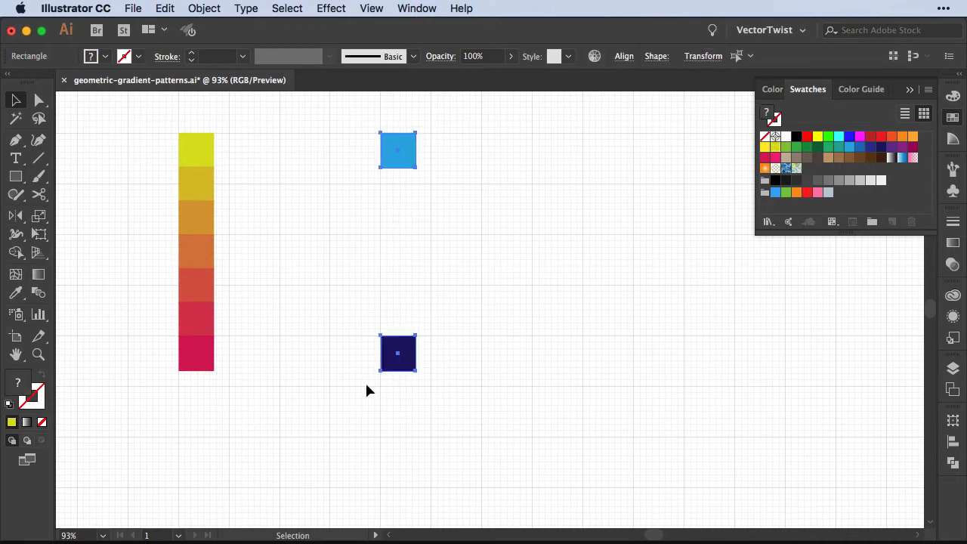
pyautogui.press('super+alt+b')
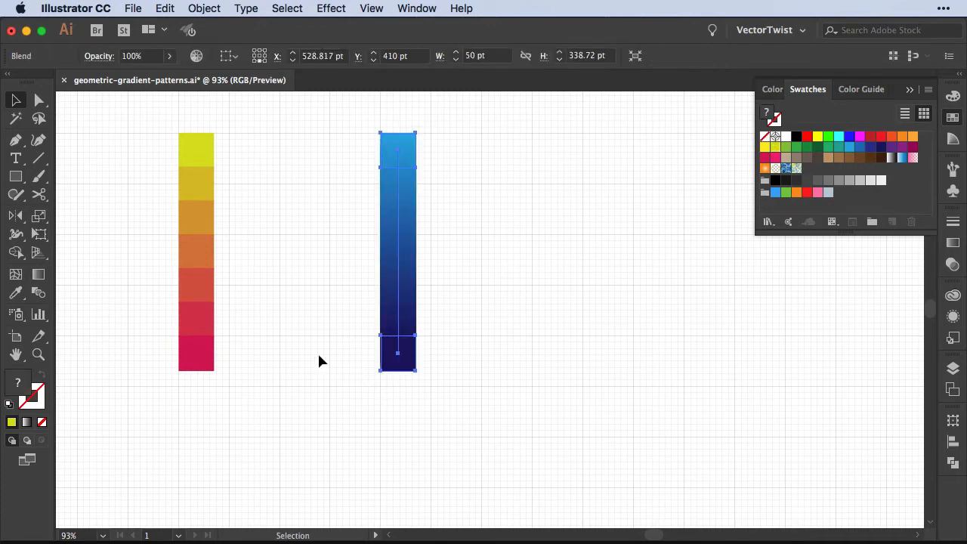
pyautogui.doubleClick(41, 294)
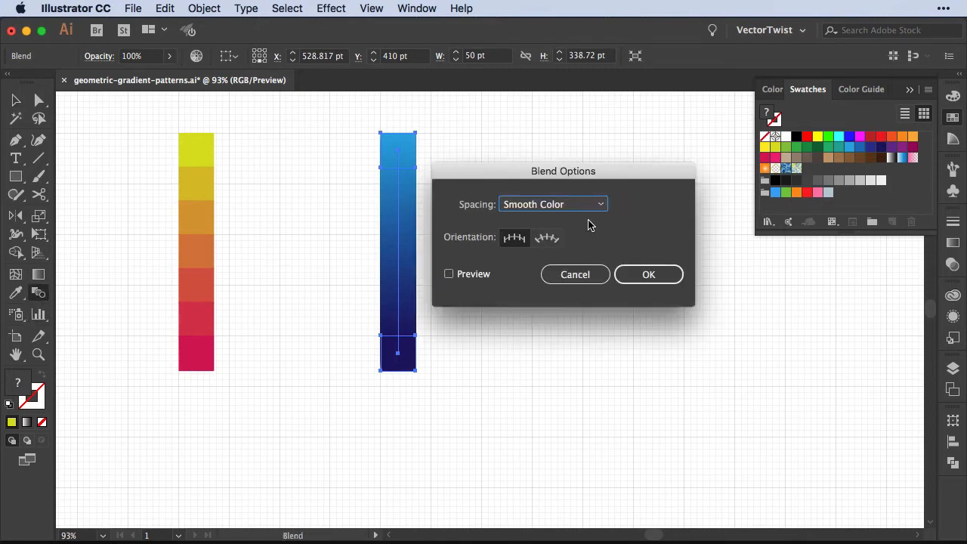
pyautogui.click(601, 205)
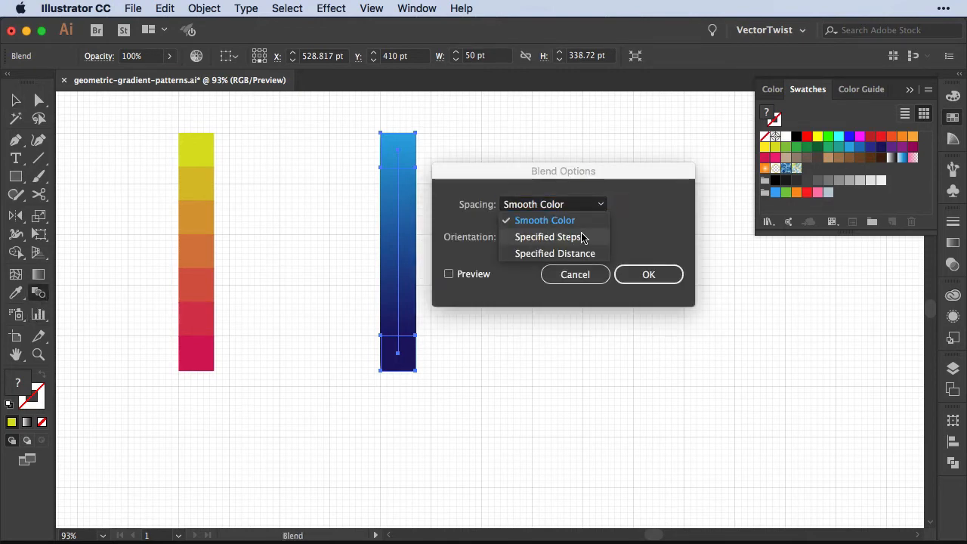
pyautogui.click(581, 237)
pyautogui.click(468, 278)
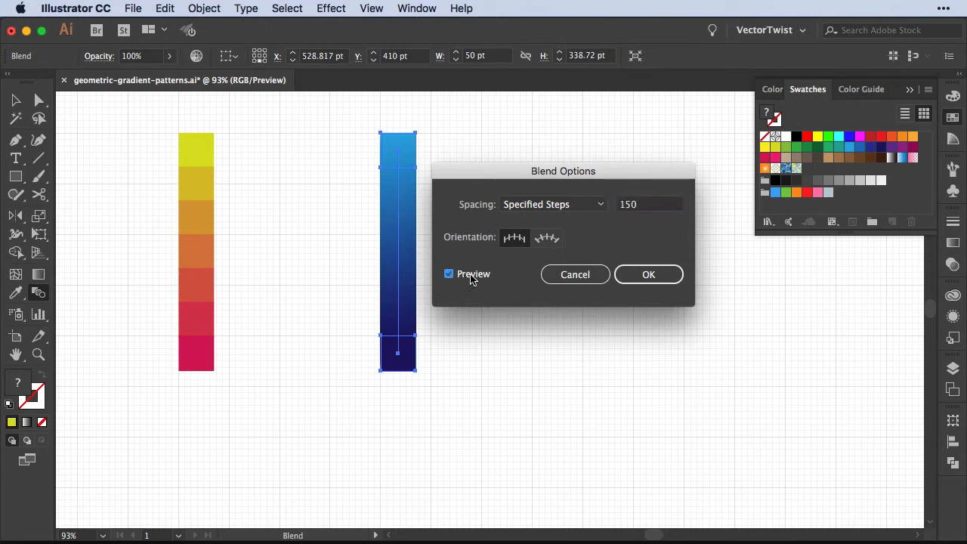
# Set the blue blend's specified steps to 5 and apply the blend options.
pyautogui.doubleClick(657, 209)
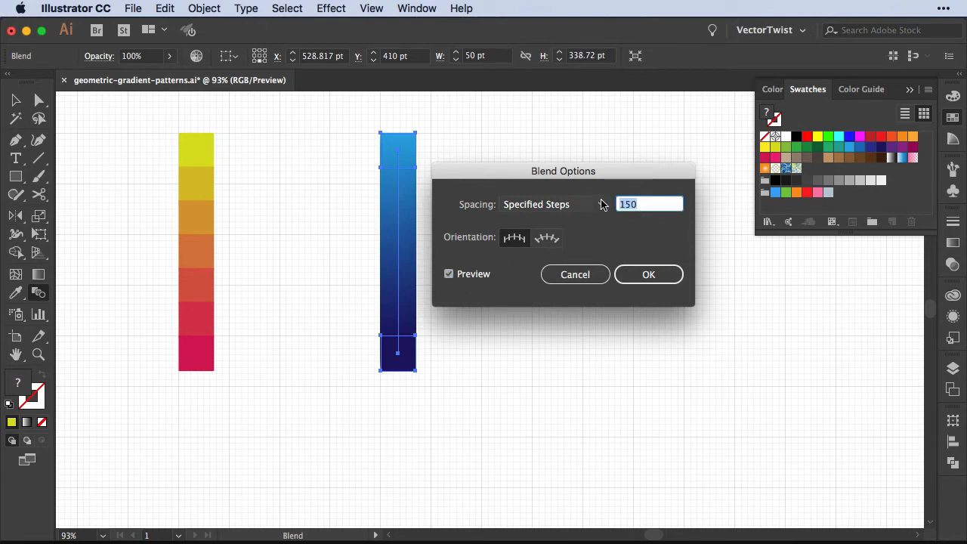
pyautogui.write('2')
pyautogui.press('Up')
pyautogui.press('Up')
pyautogui.press('Up')
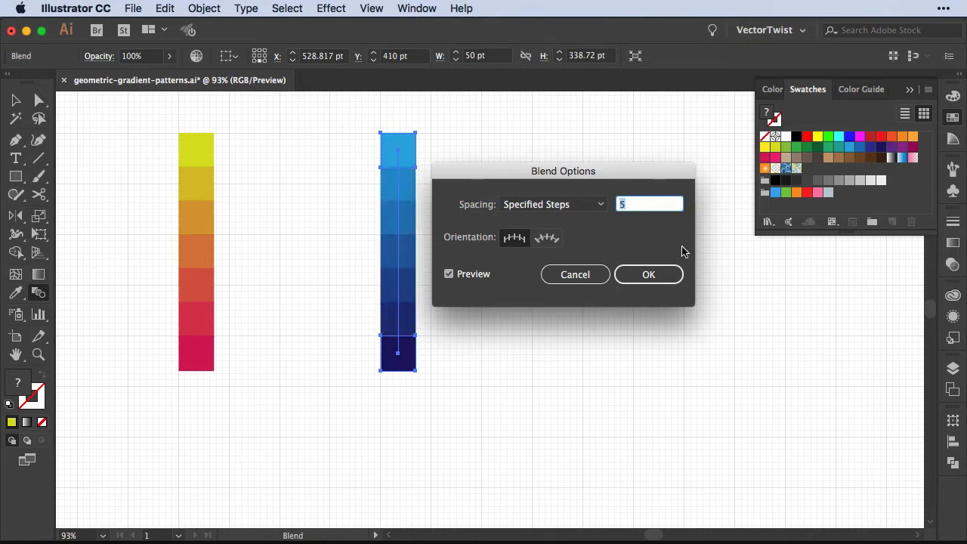
pyautogui.click(643, 275)
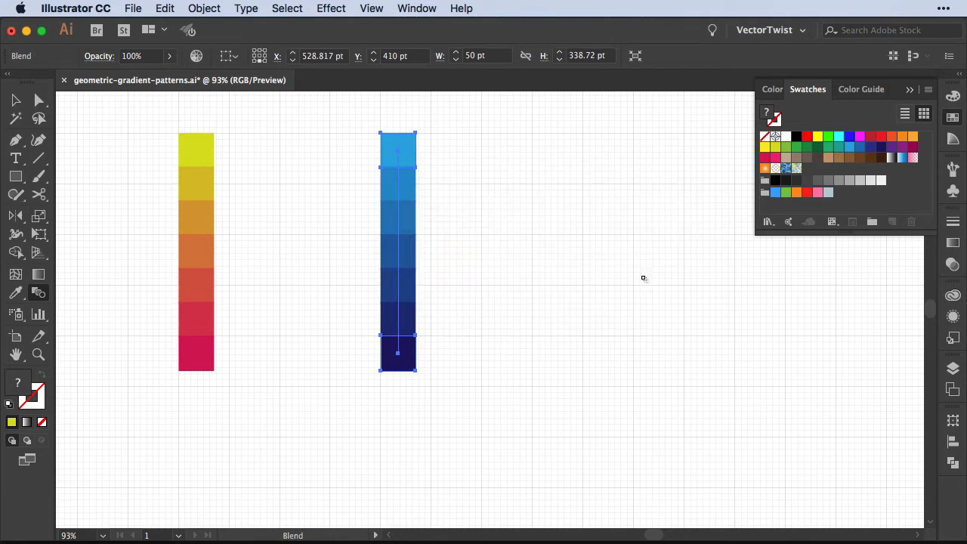
# Expand the light blue to navy blend into separate squares and deselect it.
pyautogui.click(205, 8)
pyautogui.moveTo(254, 376)
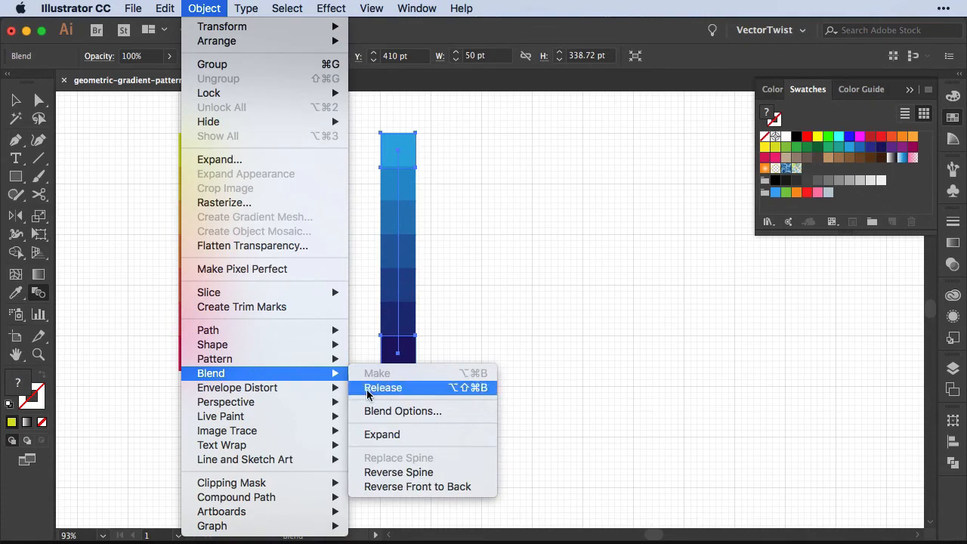
pyautogui.click(388, 436)
pyautogui.click(570, 252)
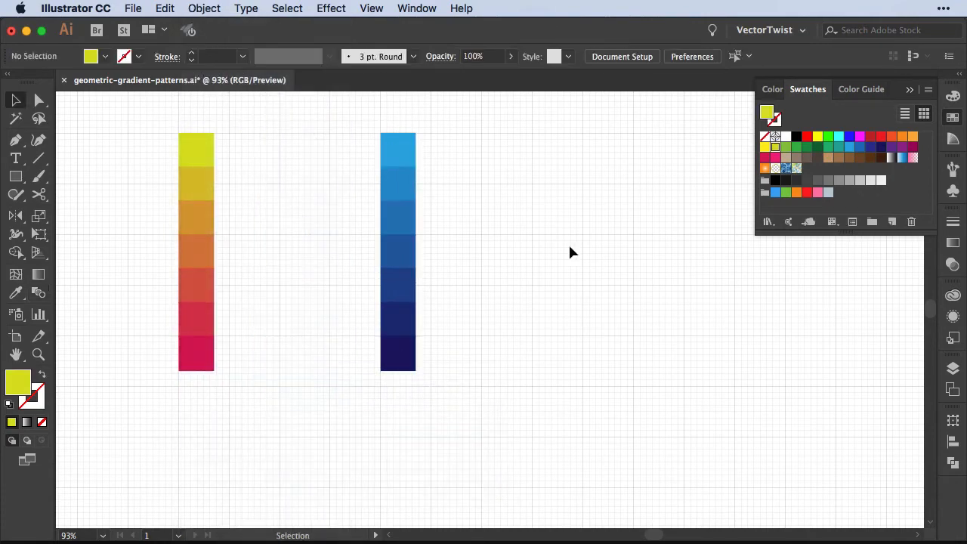
pyautogui.click(200, 161)
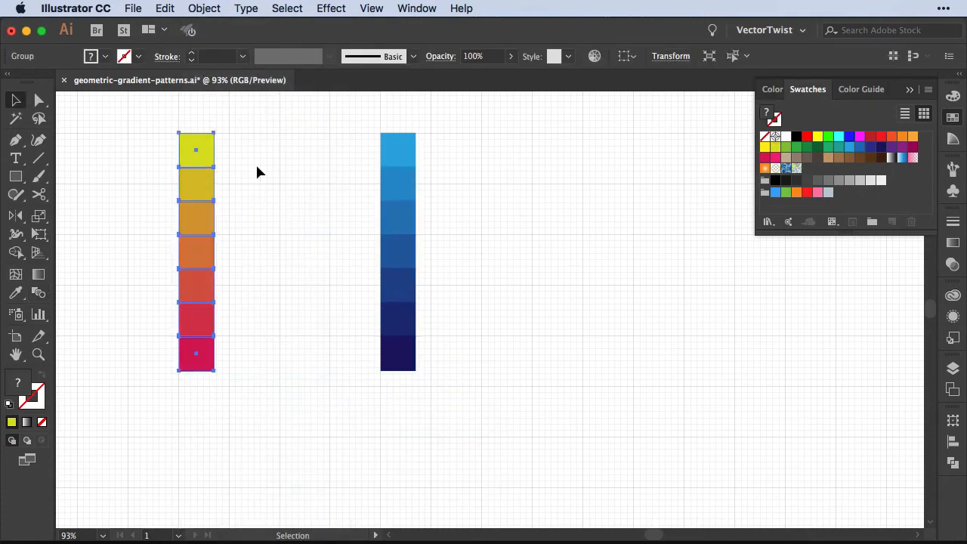
pyautogui.click(260, 203)
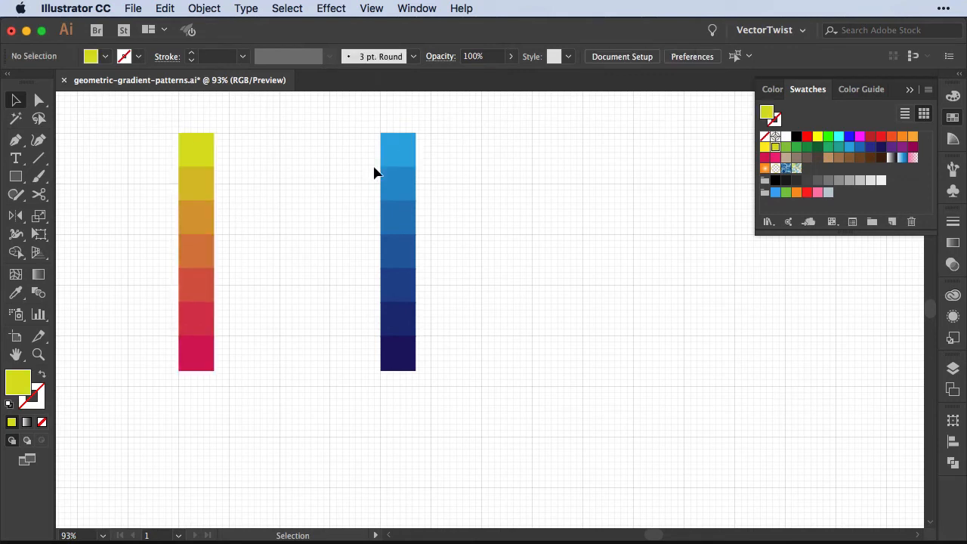
pyautogui.click(399, 163)
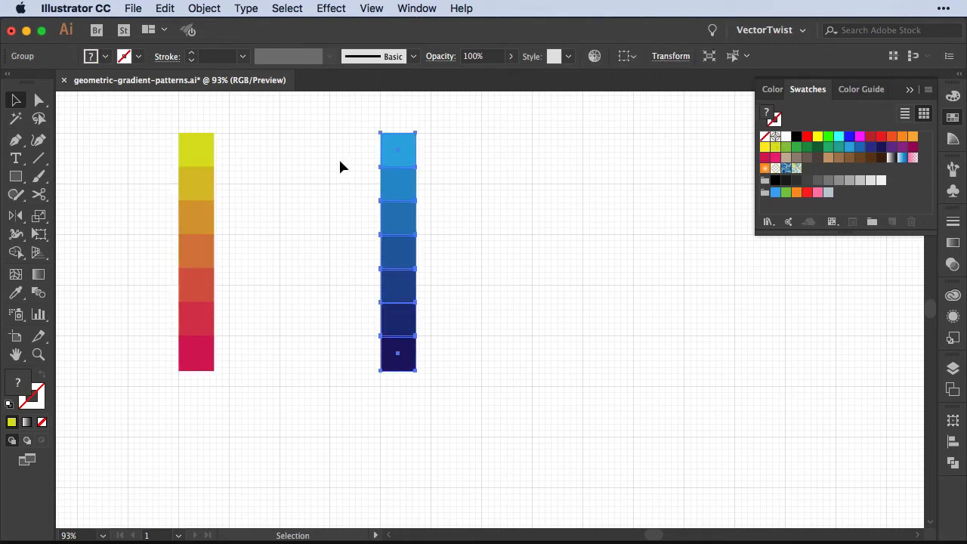
# Blend the yellow-to-crimson column with the blue column into a color grid and move the grid left to free canvas space beside it.
pyautogui.click(203, 181)
pyautogui.keyDown('shift'); pyautogui.click(400, 164); pyautogui.keyUp('shift')
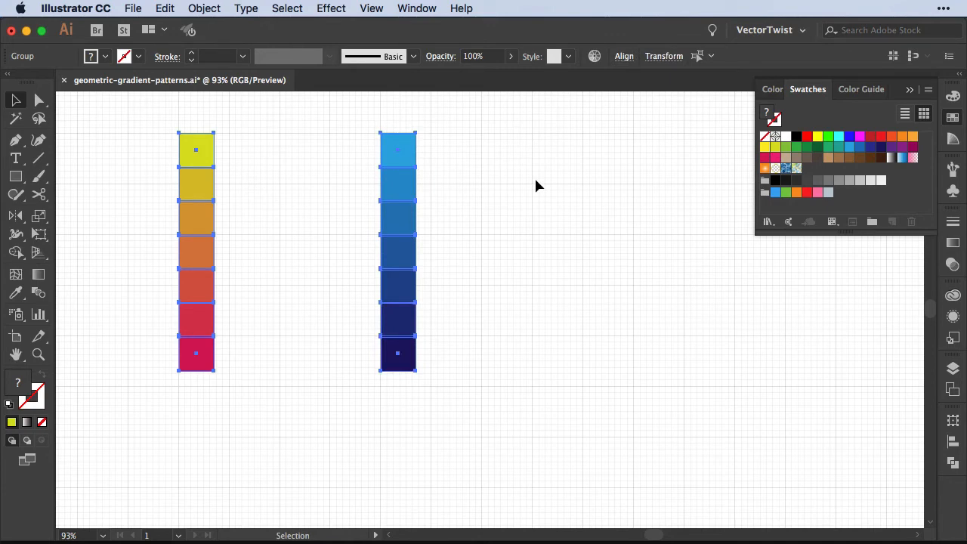
pyautogui.click(202, 9)
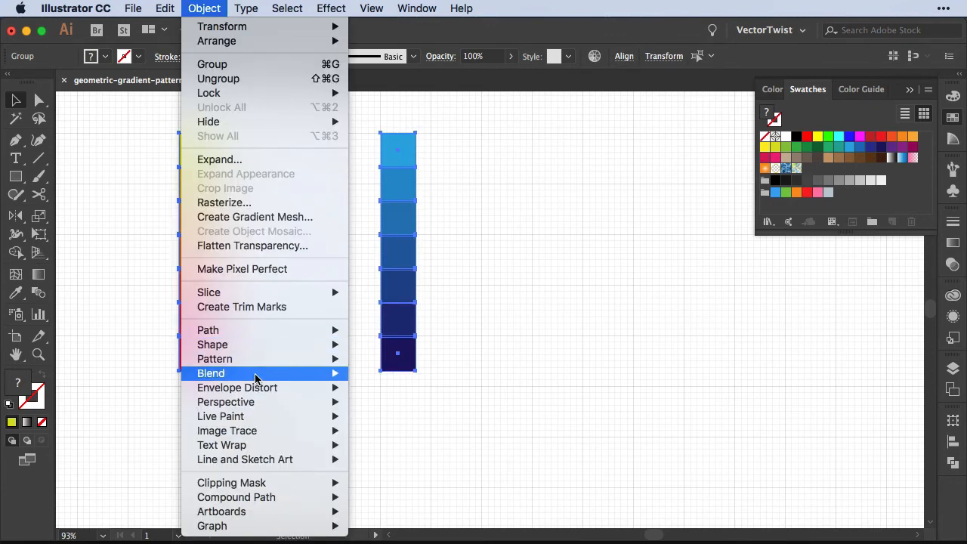
pyautogui.moveTo(255, 377)
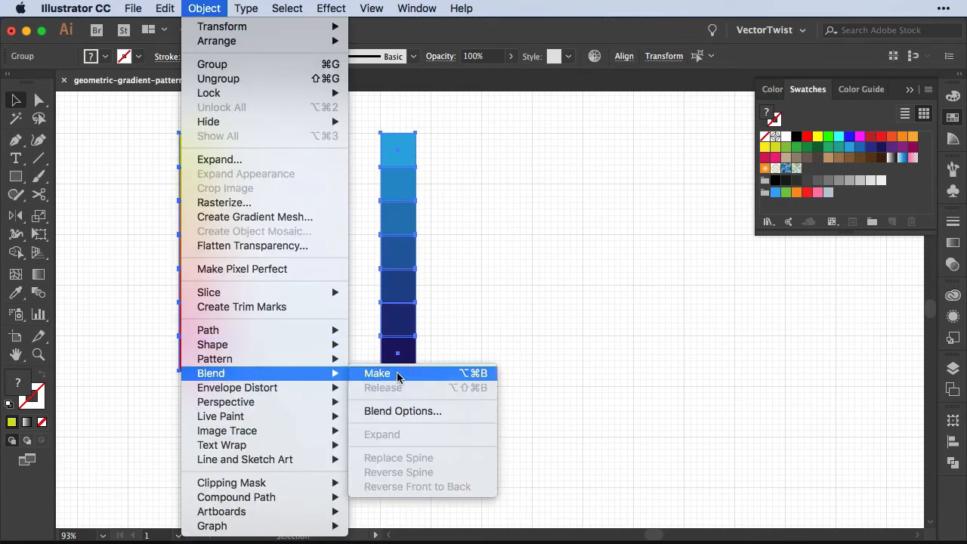
pyautogui.click(446, 375)
pyautogui.click(580, 344)
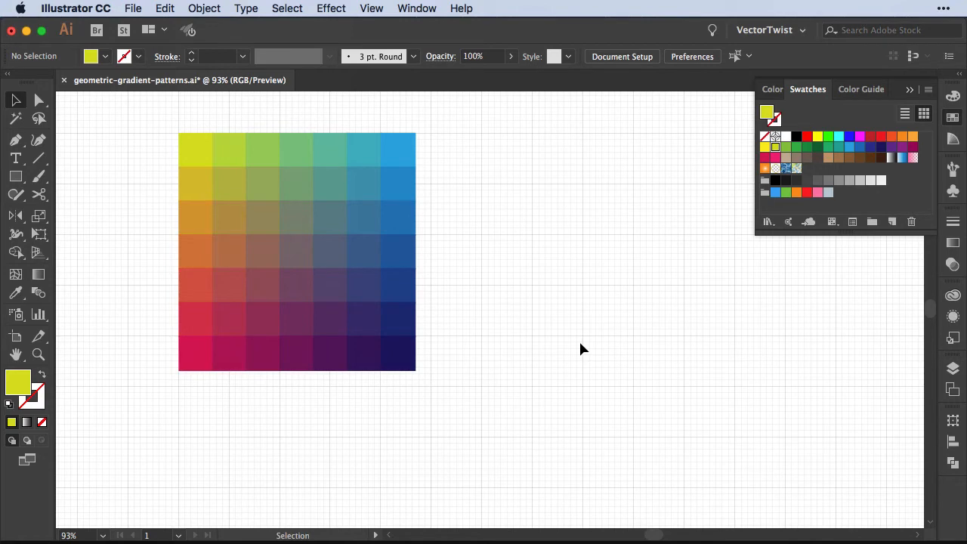
pyautogui.moveTo(355, 249); pyautogui.dragTo(252, 250)
pyautogui.click(457, 277)
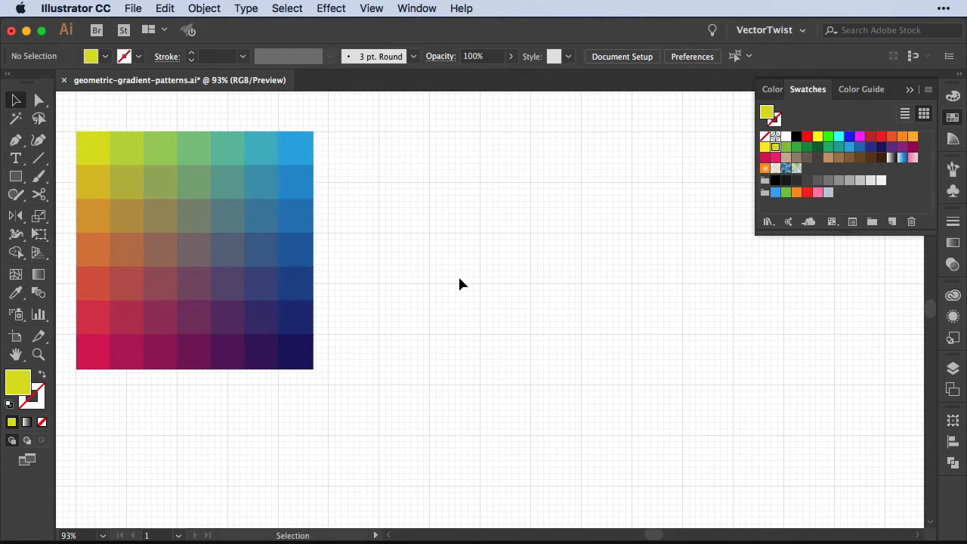
# Create a 50 × 50 pt square on the empty canvas beside the color grid and delete its upper-right anchor point with the Pen tool.
pyautogui.click(15, 176)
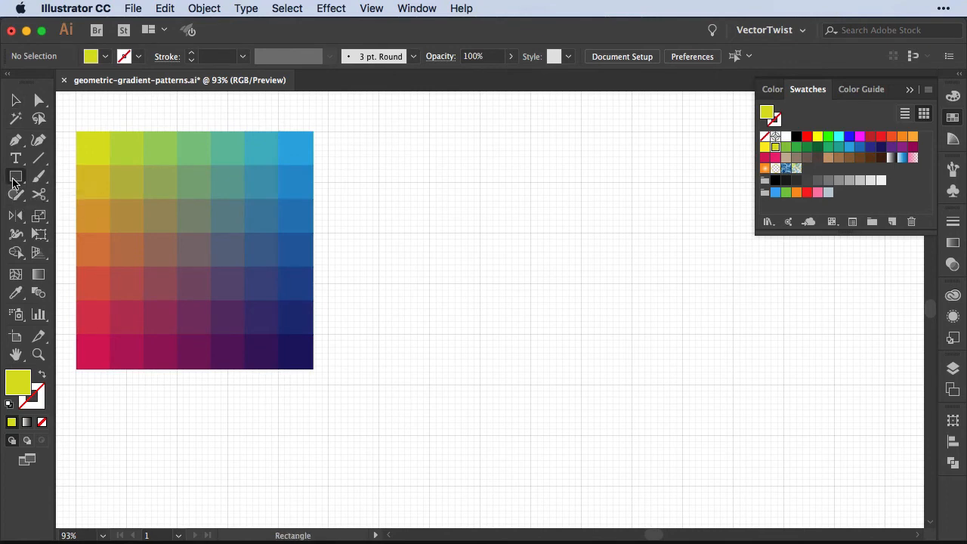
pyautogui.click(444, 257)
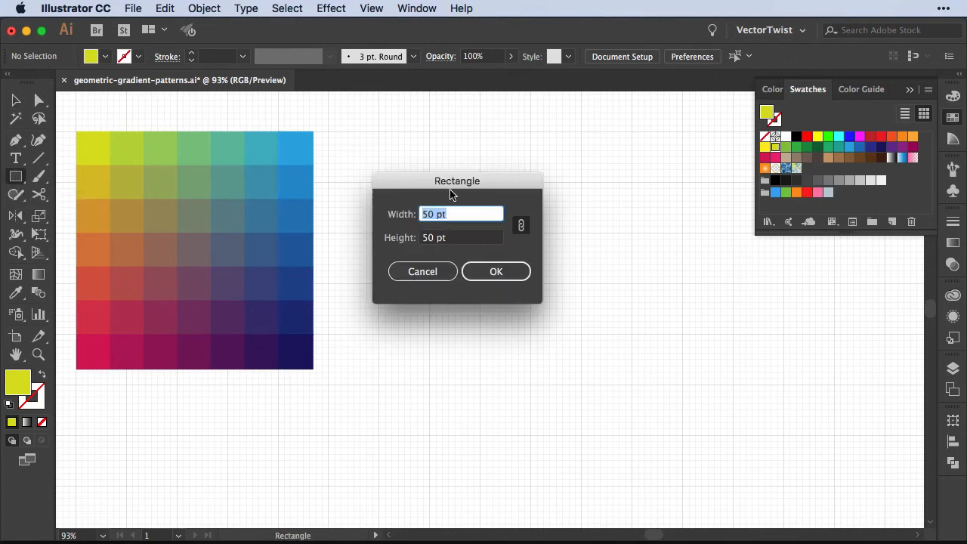
pyautogui.moveTo(453, 195); pyautogui.dragTo(500, 159)
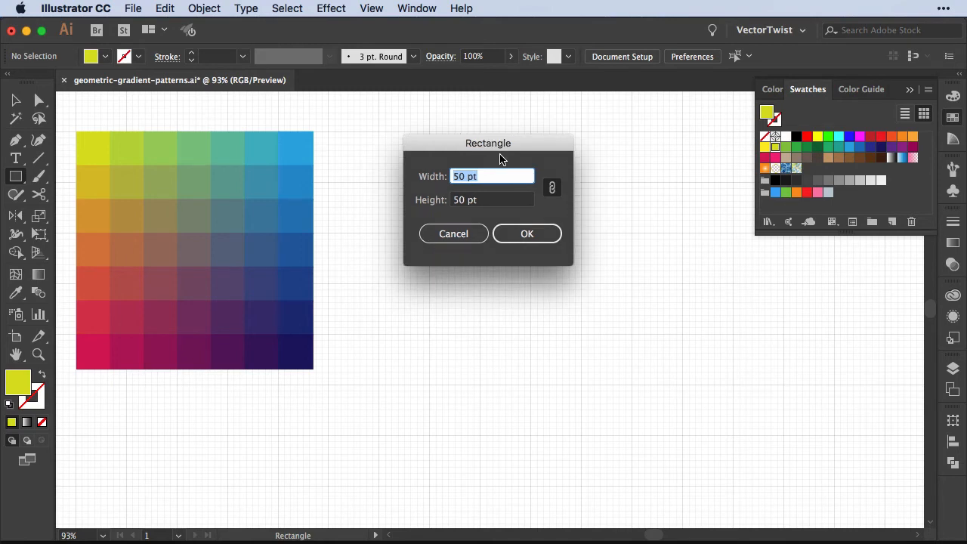
pyautogui.click(527, 238)
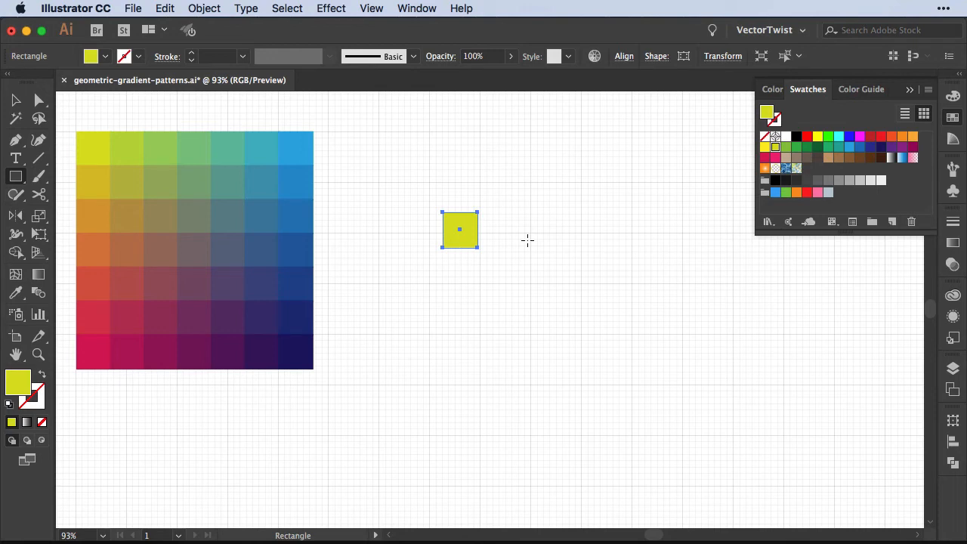
pyautogui.press('p')
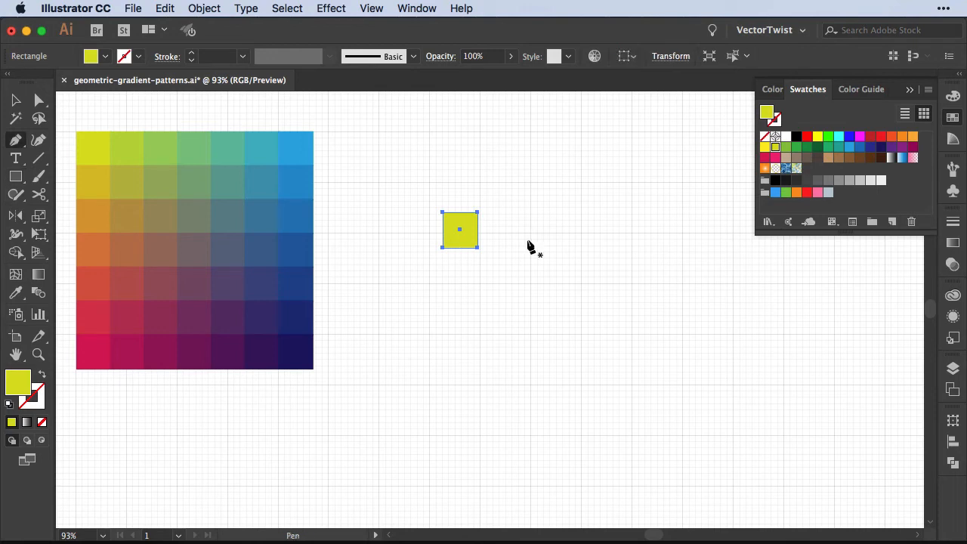
pyautogui.click(477, 213)
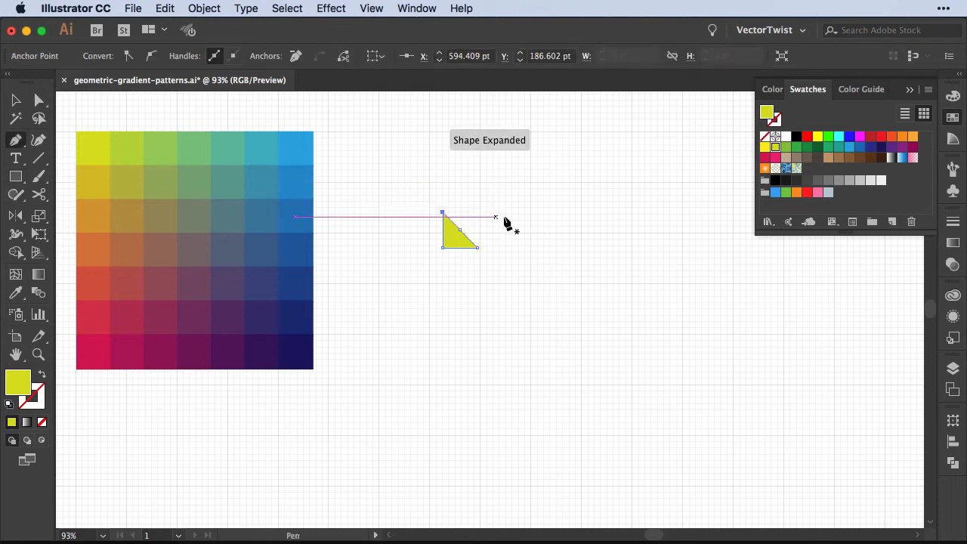
# Reflect a copy of the triangle across its diagonal to complete the square, and place both triangles level with the color grid's top row.
pyautogui.press('v')
pyautogui.press('o')
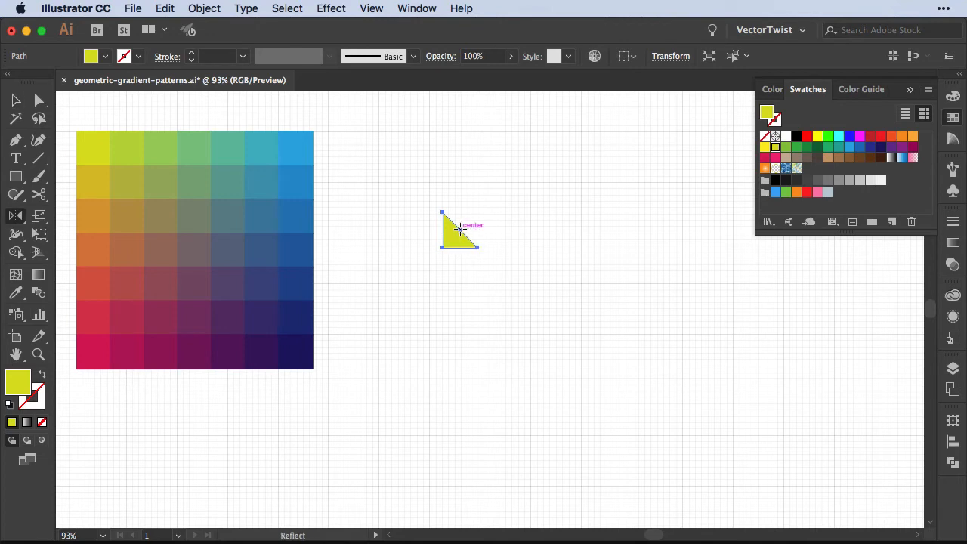
pyautogui.moveTo(481, 211); pyautogui.dragTo(442, 154)
pyautogui.press('v')
pyautogui.click(517, 222)
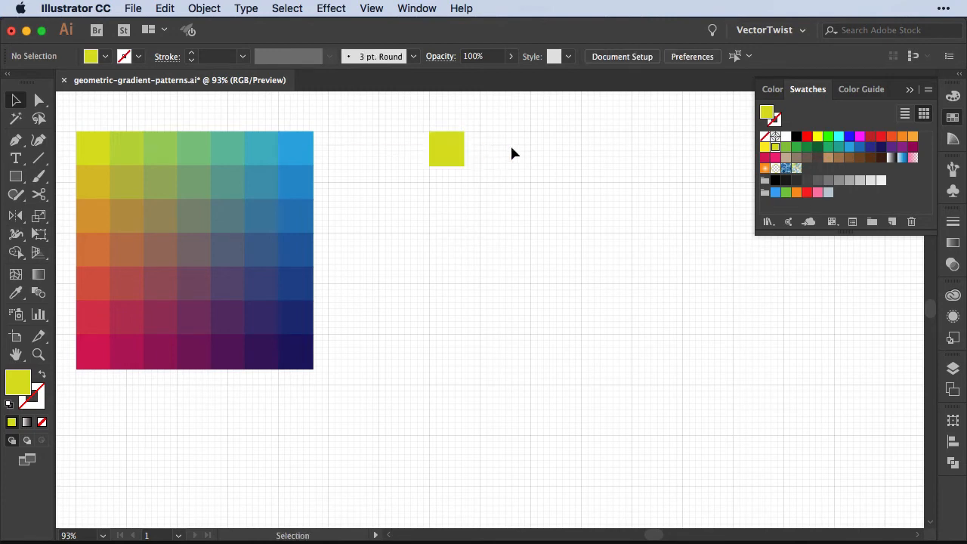
# Fill the lower-left triangle with the green swatch and group it with the yellow-green triangle.
pyautogui.click(433, 161)
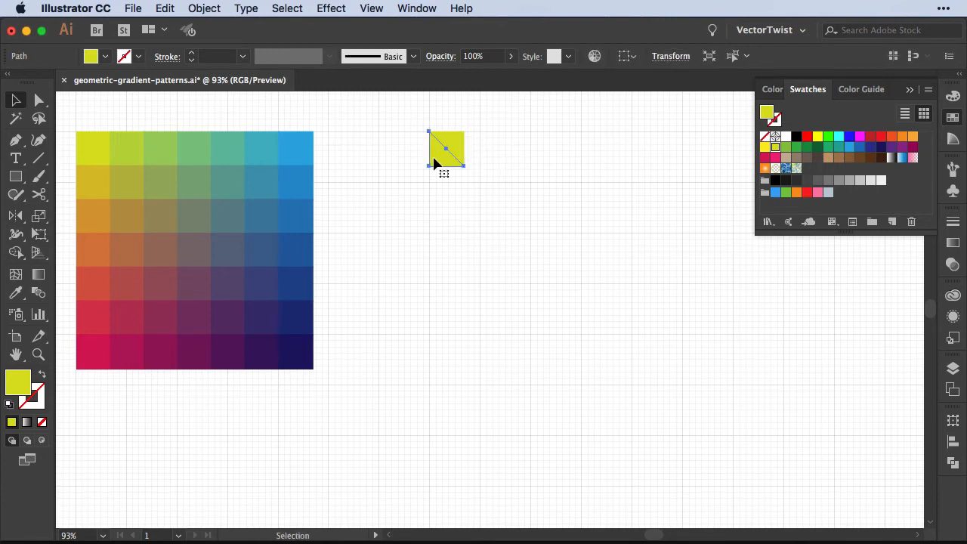
pyautogui.click(785, 148)
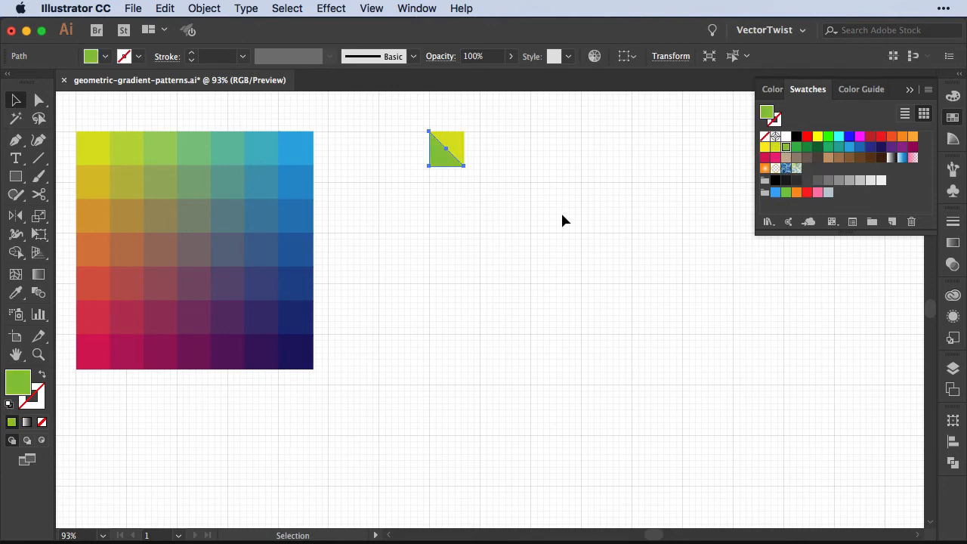
pyautogui.click(556, 204)
pyautogui.press('super+a')
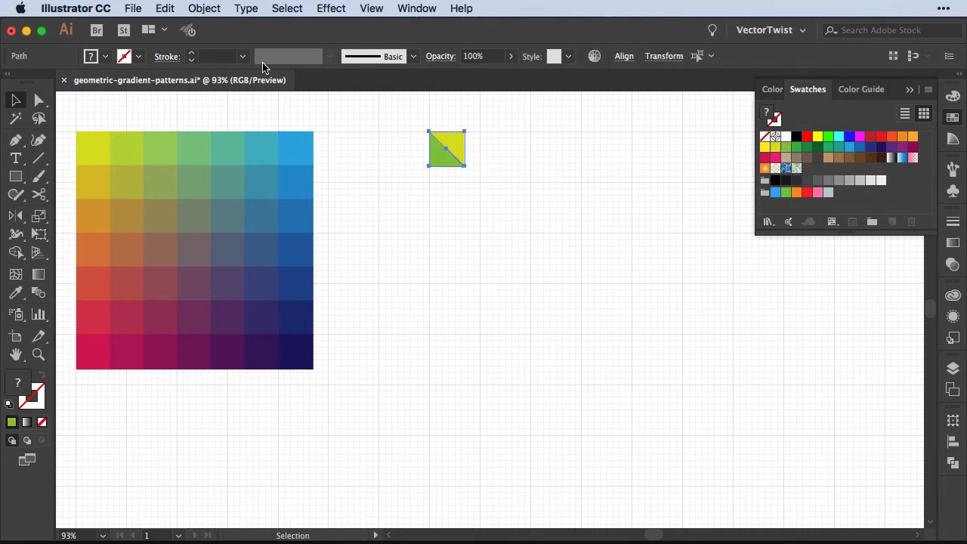
pyautogui.click(203, 11)
pyautogui.click(213, 65)
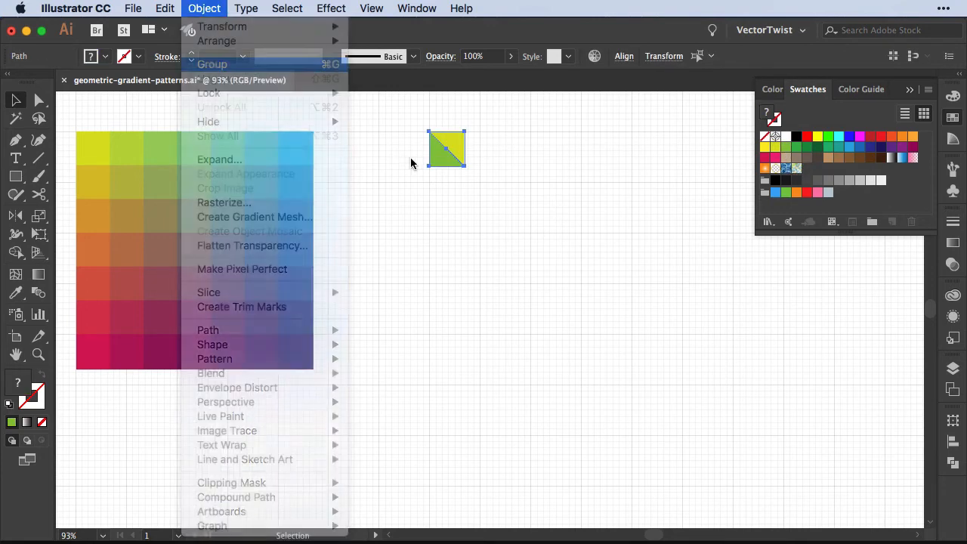
# Copy the two-triangle square straight down to the color grid's bottom row, filling its upper triangle crimson and its lower triangle dark magenta.
pyautogui.moveTo(442, 150); pyautogui.dragTo(429, 347)
pyautogui.press('super+shift+a')
pyautogui.press('a')
pyautogui.click(452, 347)
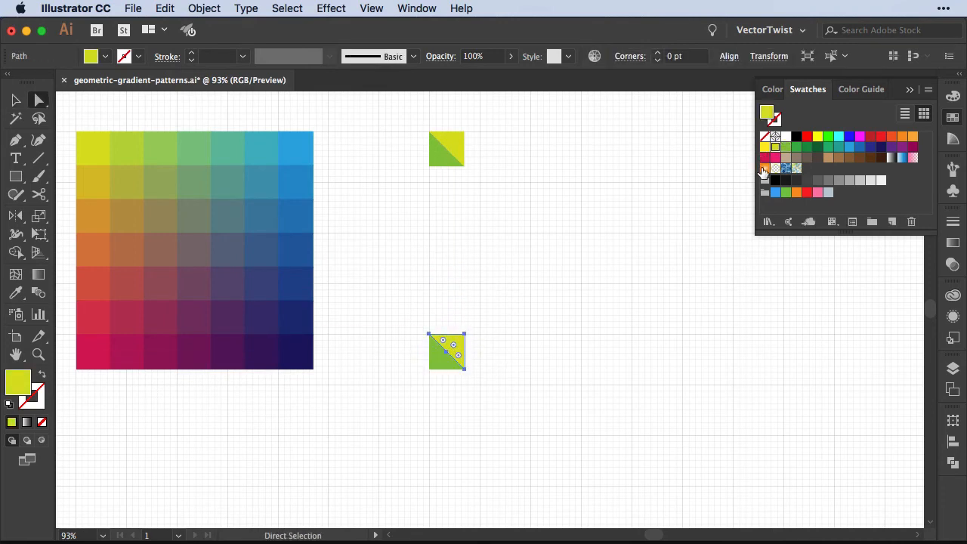
pyautogui.click(764, 157)
pyautogui.click(437, 368)
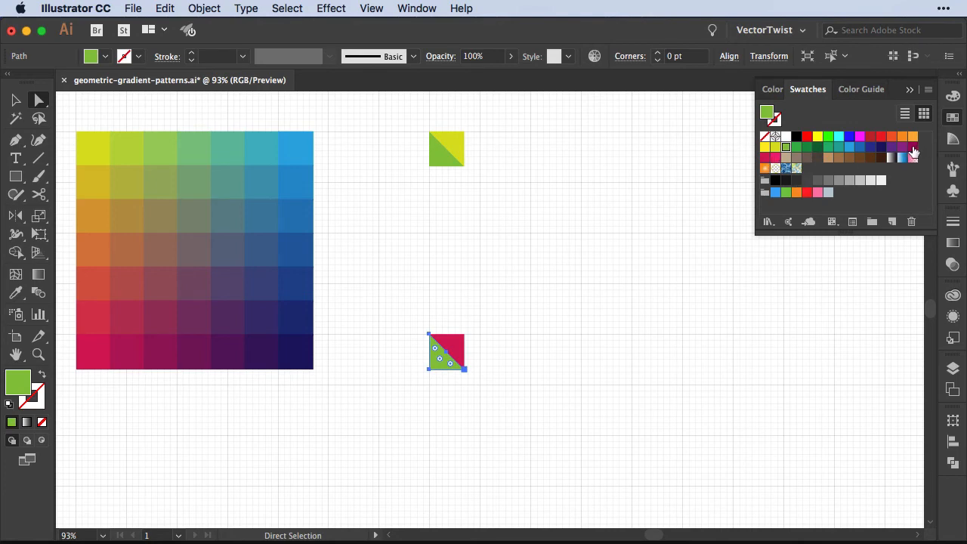
pyautogui.click(912, 150)
pyautogui.click(582, 299)
# Copy both two-triangle squares horizontally to the right, leaving a gap of about five squares between the pairs.
pyautogui.press('v')
pyautogui.click(438, 155)
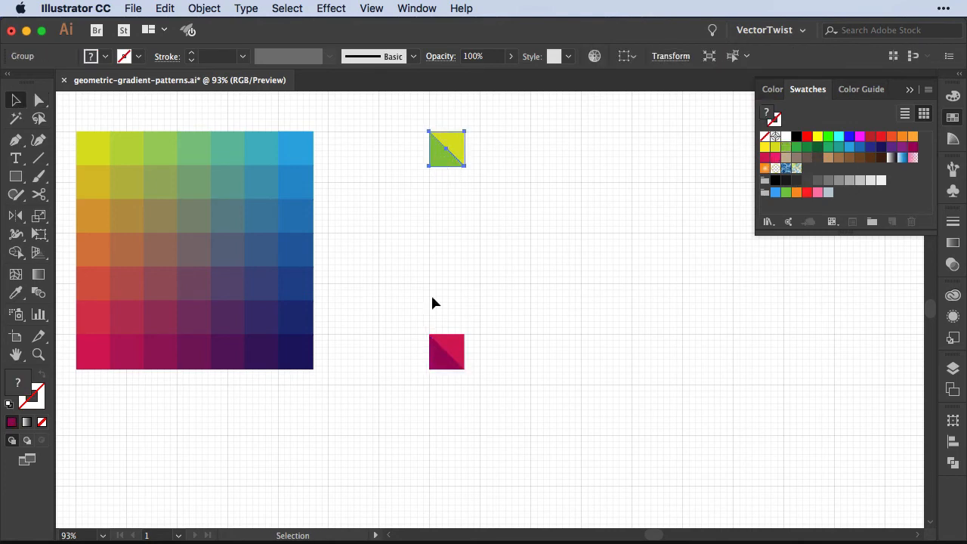
pyautogui.keyDown('shift'); pyautogui.click(457, 341); pyautogui.keyUp('shift')
pyautogui.moveTo(439, 353); pyautogui.dragTo(641, 349)
pyautogui.click(655, 249)
# Fill the upper triangle of the top-right square with cyan and its lower triangle with light blue.
pyautogui.press('a')
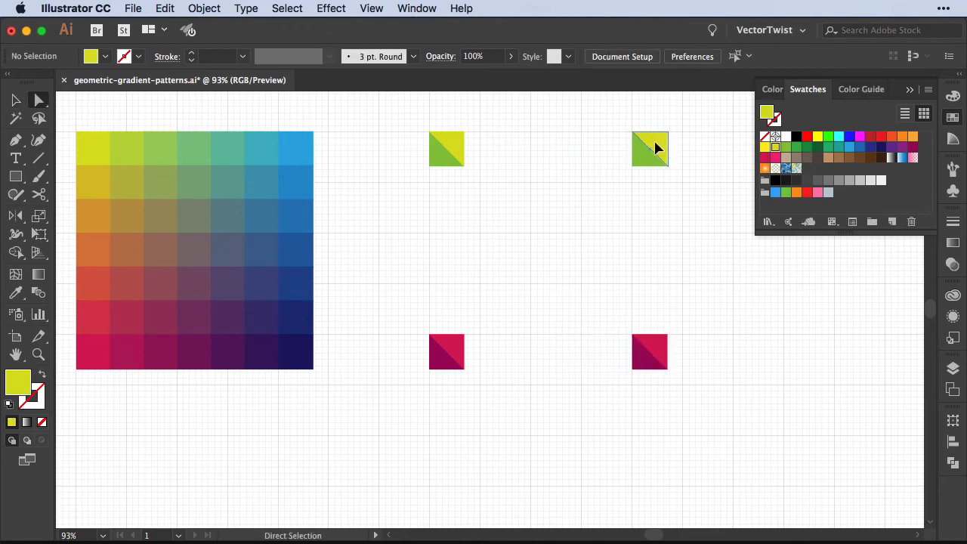
pyautogui.click(655, 143)
pyautogui.click(839, 136)
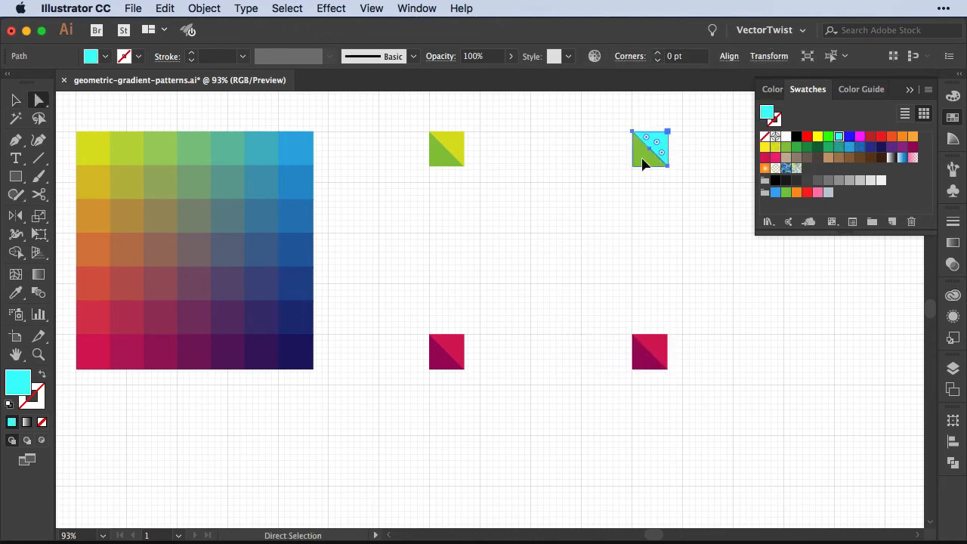
pyautogui.click(642, 158)
pyautogui.click(849, 146)
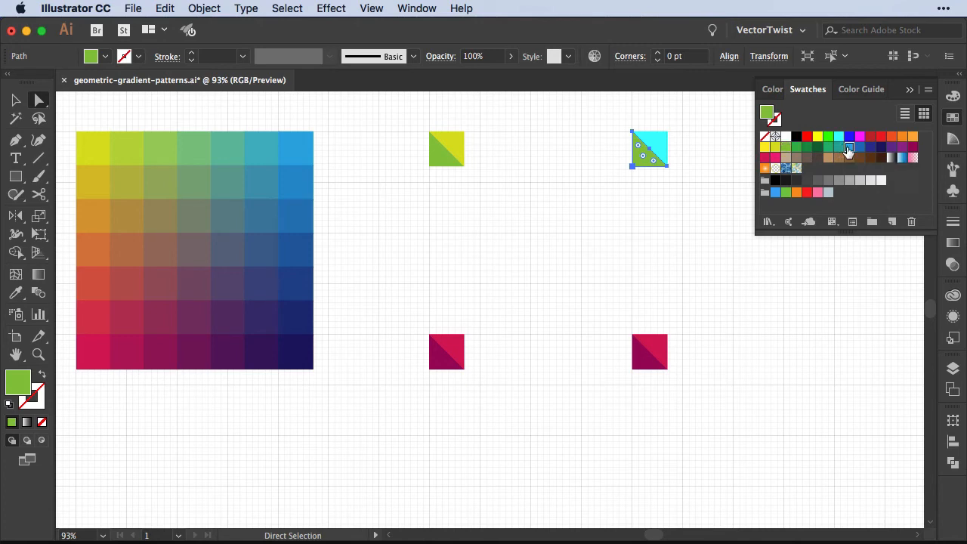
# Fill the upper triangle of the bottom-right square with medium blue and its lower triangle with dark navy.
pyautogui.click(660, 344)
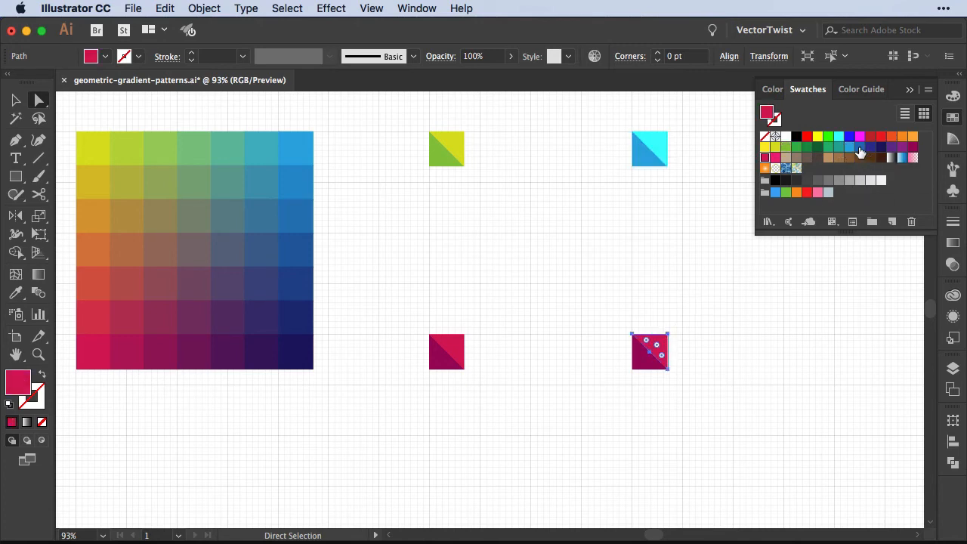
pyautogui.click(860, 146)
pyautogui.click(655, 364)
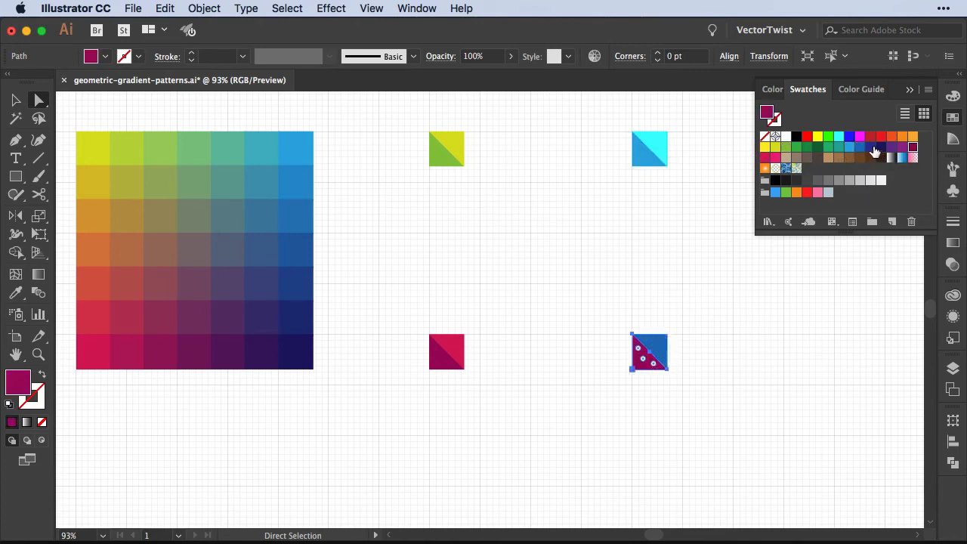
pyautogui.click(880, 146)
# Blend the yellow-green square with the crimson one and the cyan square with the navy one, forming two vertical columns.
pyautogui.press('v')
pyautogui.moveTo(397, 111); pyautogui.dragTo(481, 424)
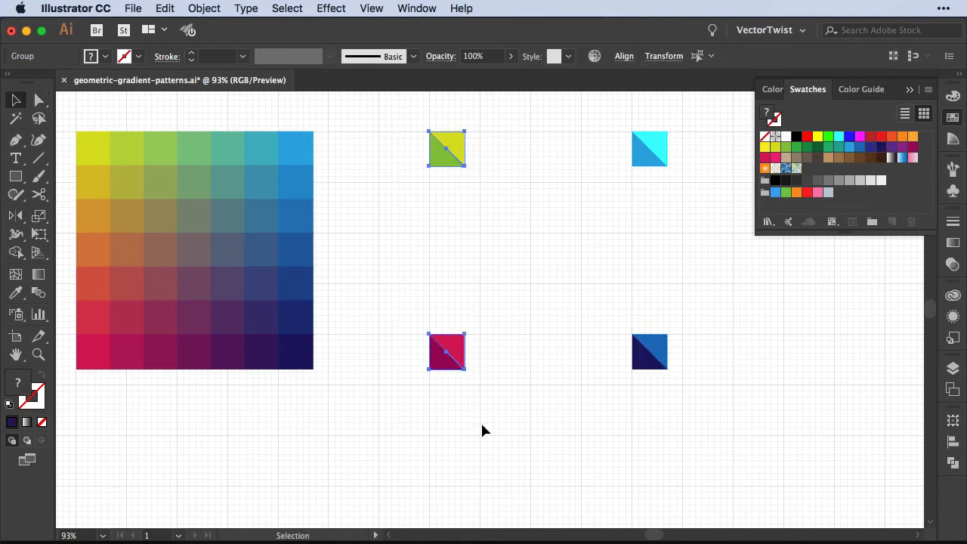
pyautogui.press('super+alt+b')
pyautogui.moveTo(595, 103); pyautogui.dragTo(700, 407)
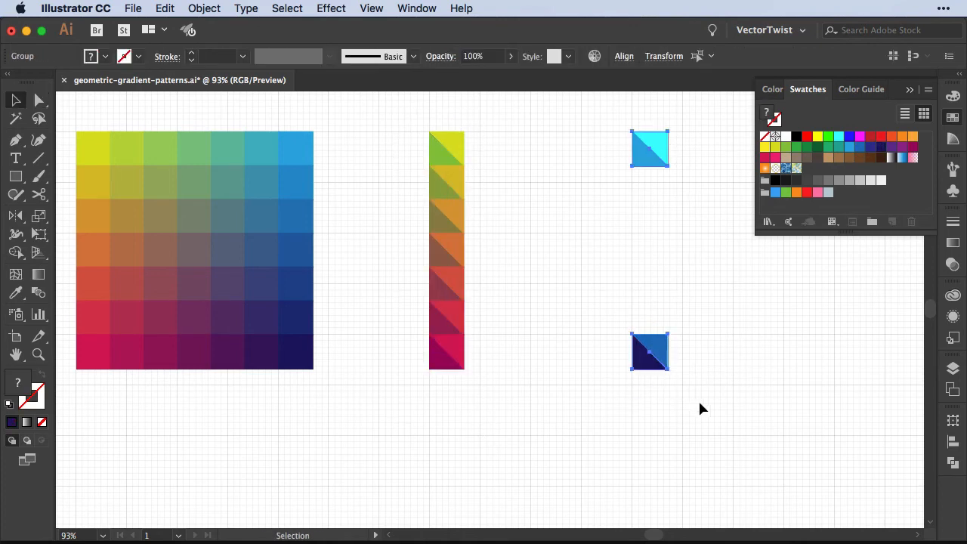
pyautogui.press('super+alt+b')
pyautogui.click(731, 358)
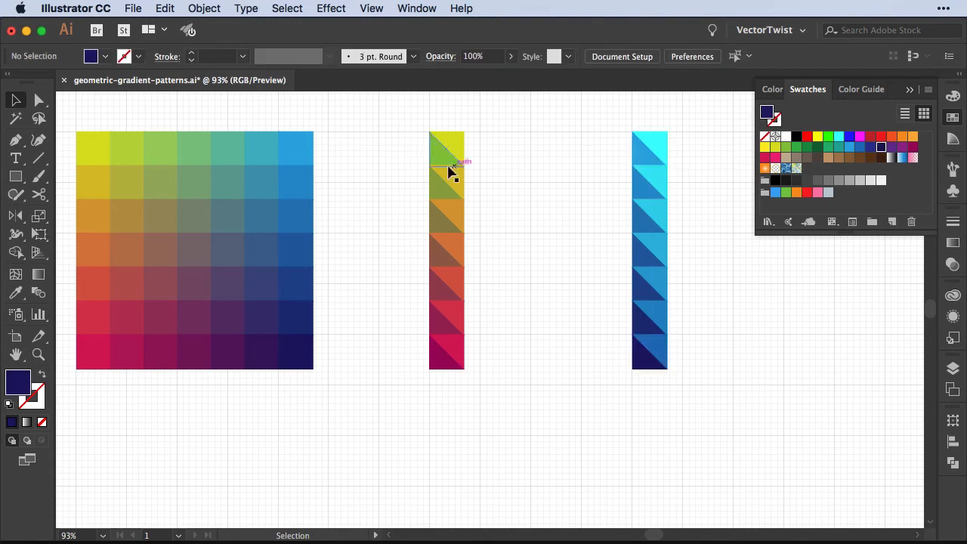
# Expand both column blends into editable shapes.
pyautogui.moveTo(406, 103); pyautogui.dragTo(697, 395)
pyautogui.click(204, 8)
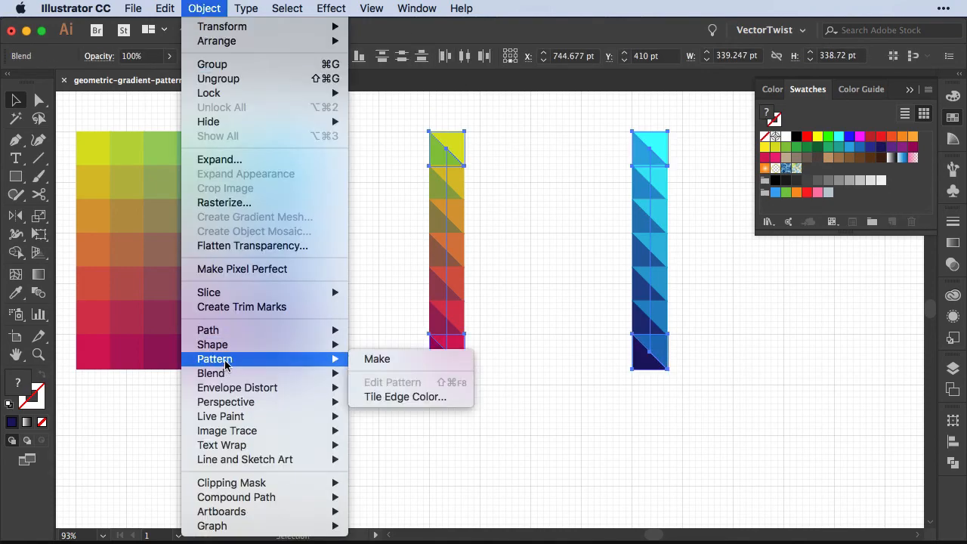
pyautogui.moveTo(224, 375)
pyautogui.click(381, 434)
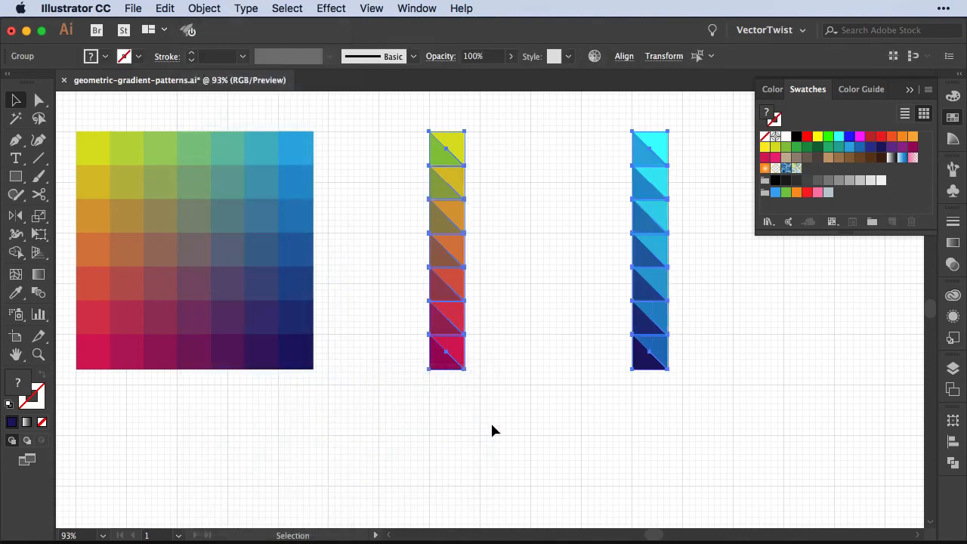
pyautogui.click(491, 429)
# Blend the yellow-to-crimson triangle column with the blue triangle column into a full grid.
pyautogui.click(442, 320)
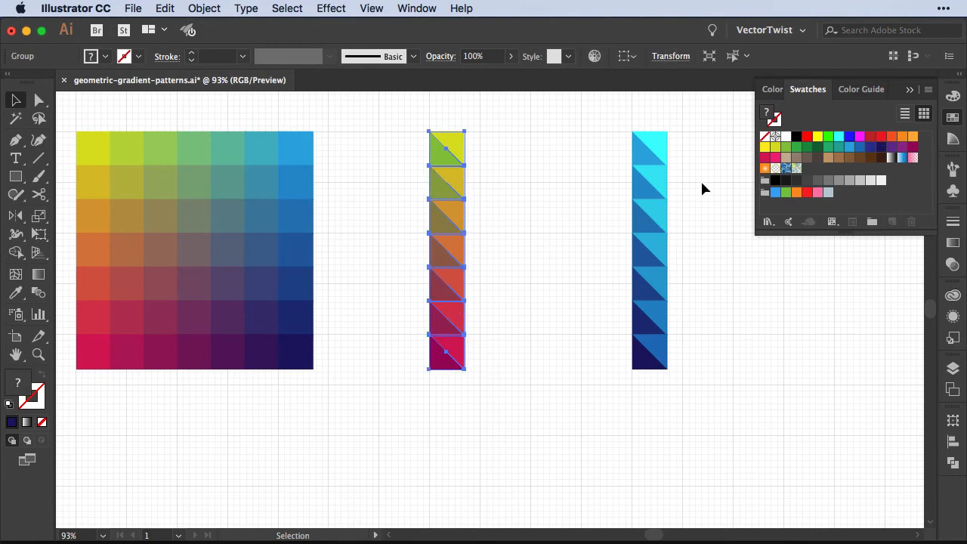
pyautogui.click(652, 166)
pyautogui.click(444, 204)
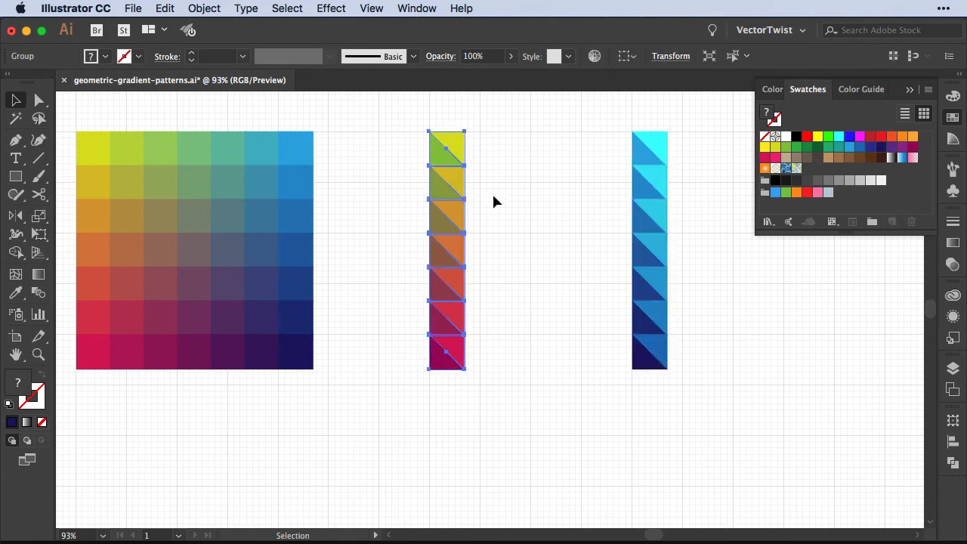
pyautogui.keyDown('shift'); pyautogui.click(638, 169); pyautogui.keyUp('shift')
pyautogui.press('super+alt+b')
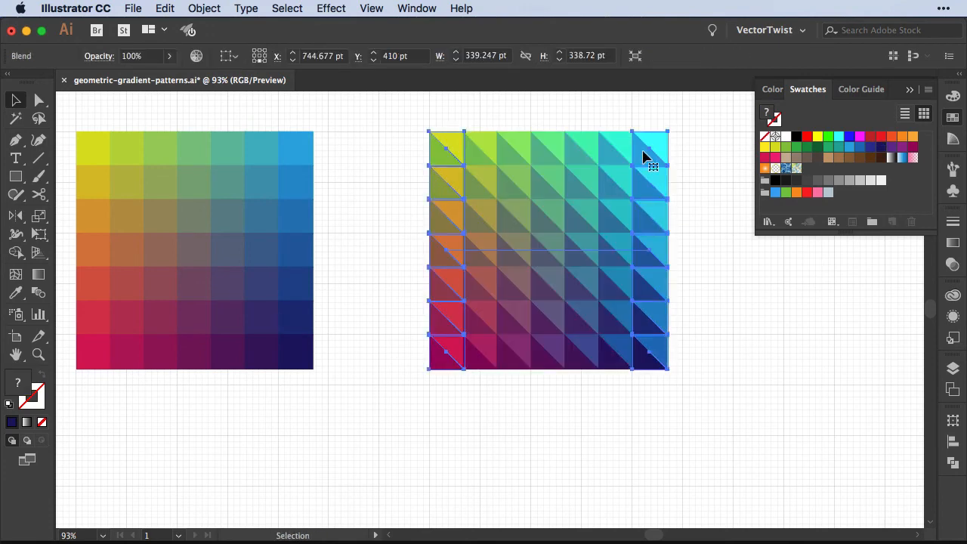
pyautogui.click(704, 315)
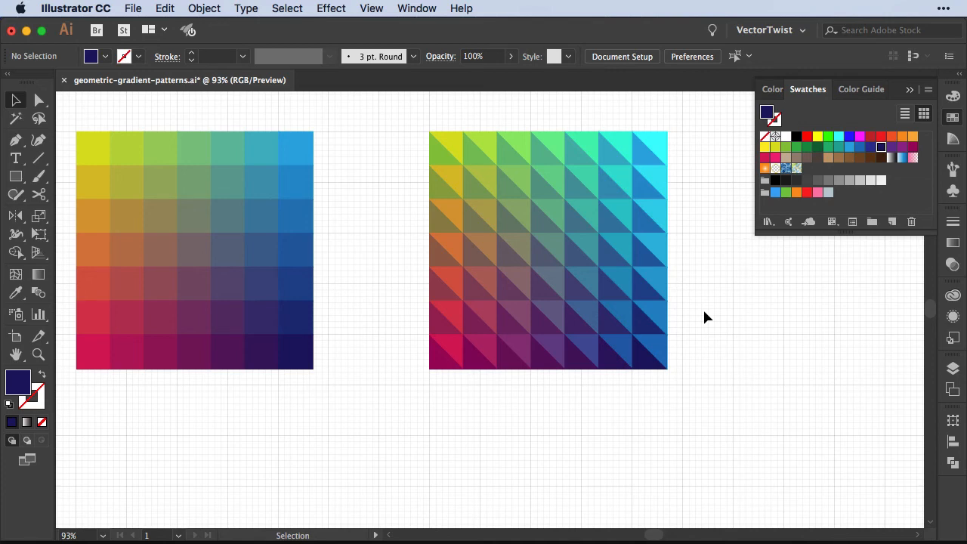
# Expand the triangle grid blend into individual shapes.
pyautogui.moveTo(382, 98); pyautogui.dragTo(682, 420)
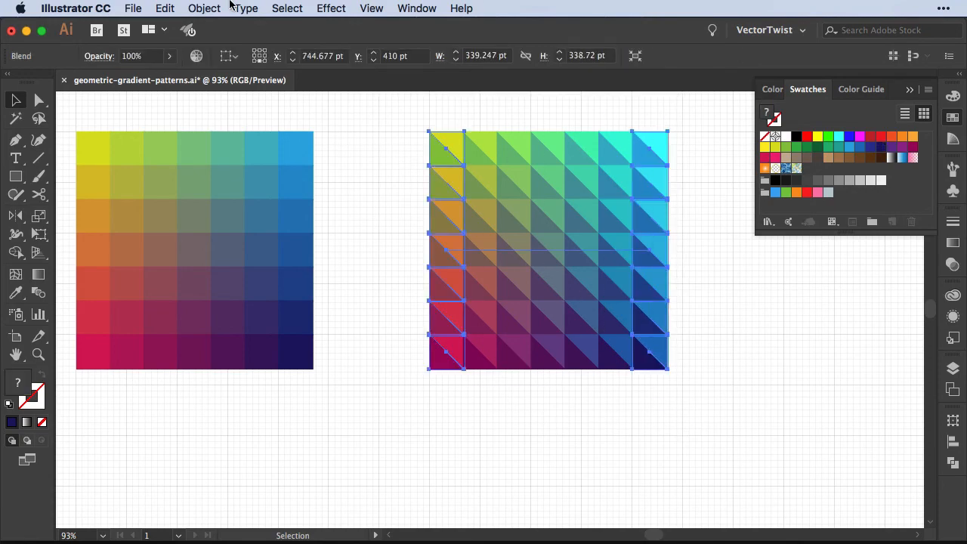
pyautogui.click(202, 8)
pyautogui.moveTo(296, 373)
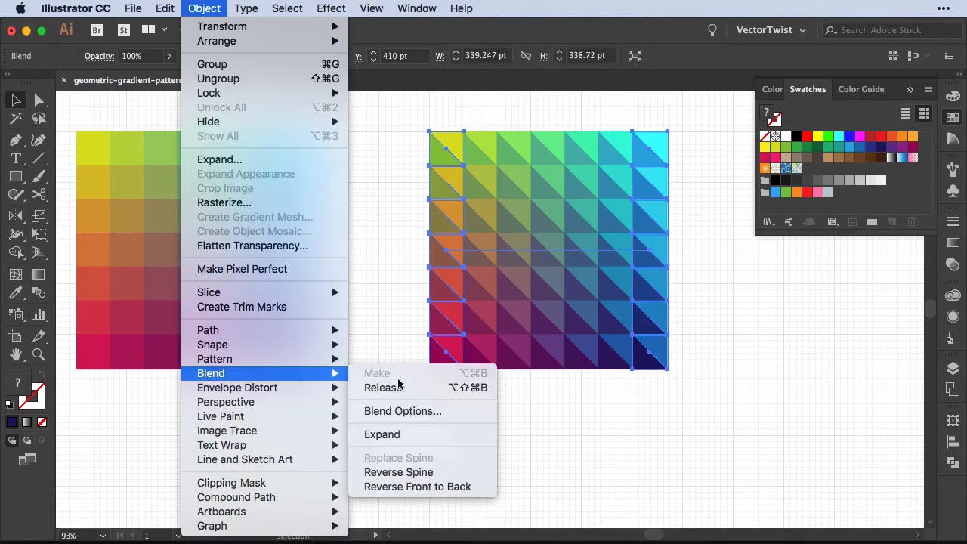
pyautogui.click(382, 435)
pyautogui.click(514, 441)
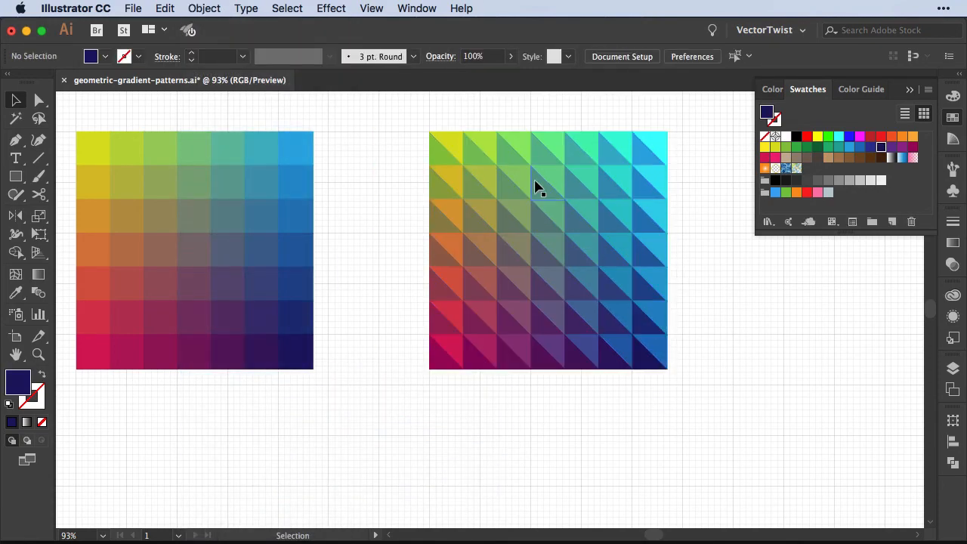
# Try rotating the tile in the grid's third row and fourth column by 180°, and undo the rotation.
pyautogui.press('a')
pyautogui.click(551, 209)
pyautogui.keyDown('shift'); pyautogui.click(540, 229); pyautogui.keyUp('shift')
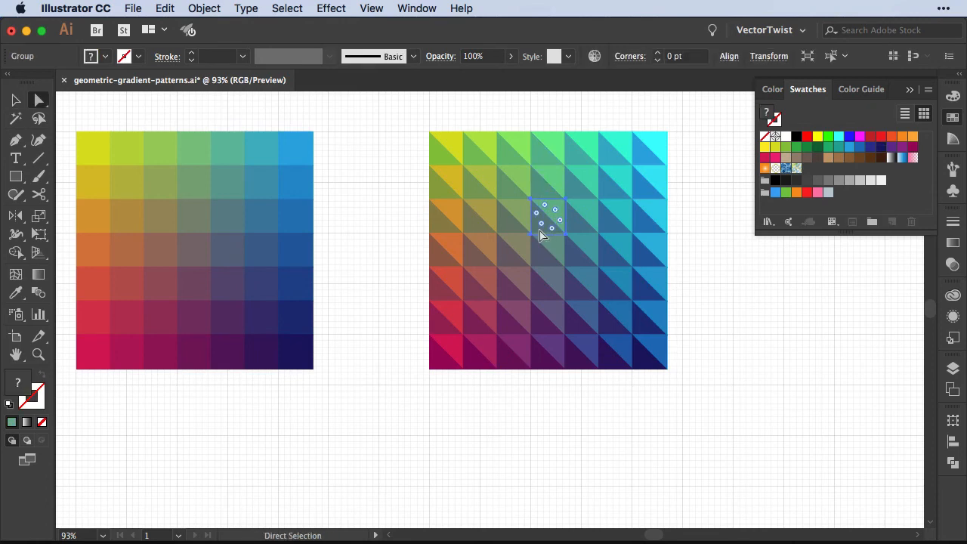
pyautogui.press('e')
pyautogui.moveTo(589, 195); pyautogui.dragTo(486, 233)
pyautogui.press('a')
pyautogui.click(706, 311)
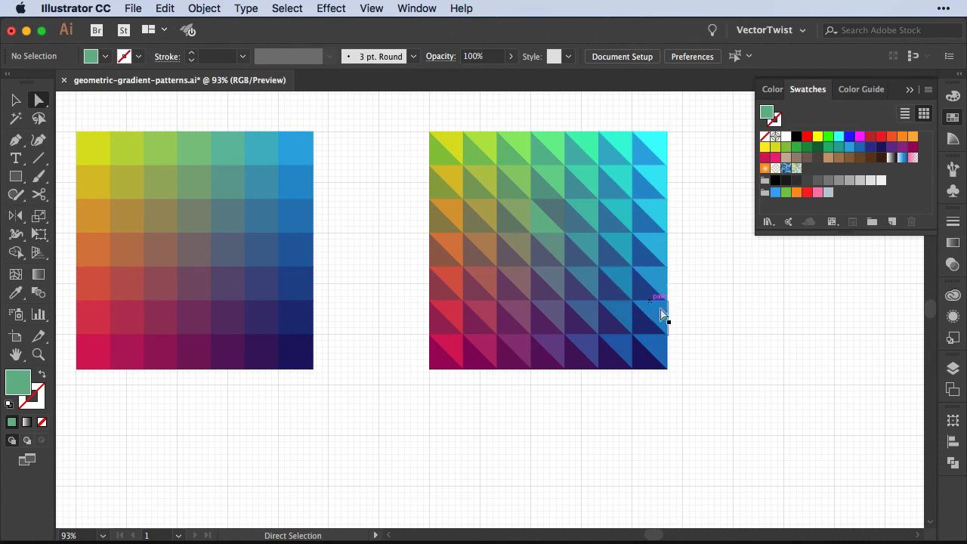
pyautogui.press('super+z')
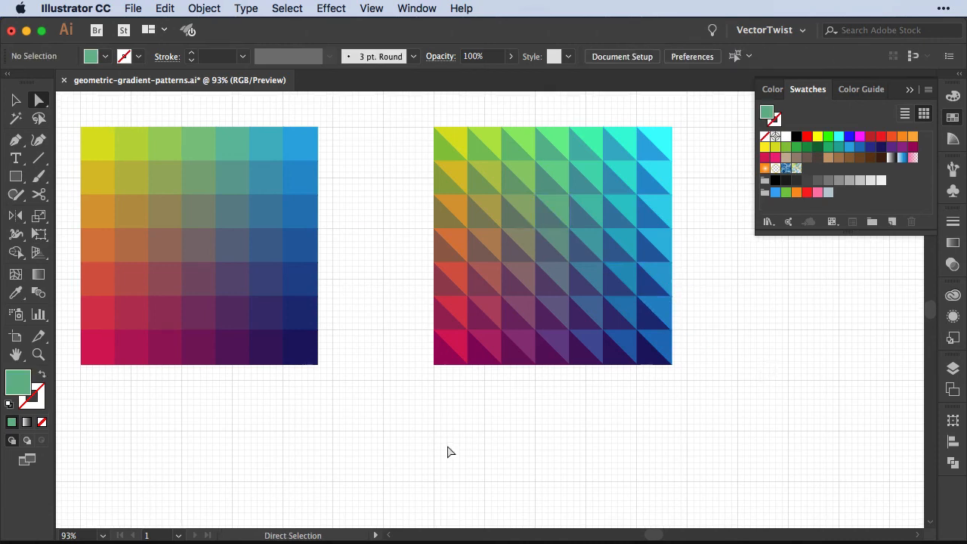
# View the triangle grid's colors on the Recolor Artwork color wheel in Edit mode, and cancel the dialog.
pyautogui.press('v')
pyautogui.click(476, 323)
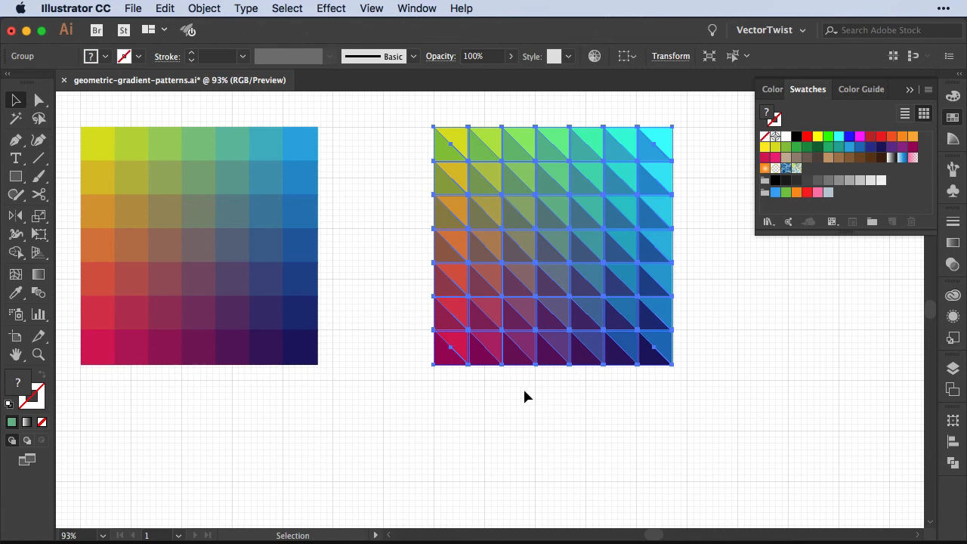
pyautogui.click(164, 9)
pyautogui.moveTo(189, 255)
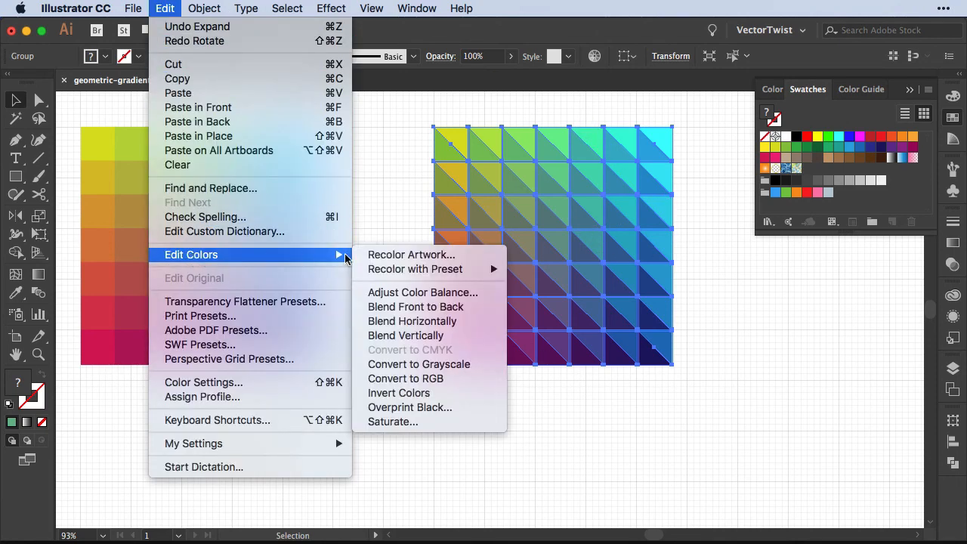
pyautogui.click(412, 255)
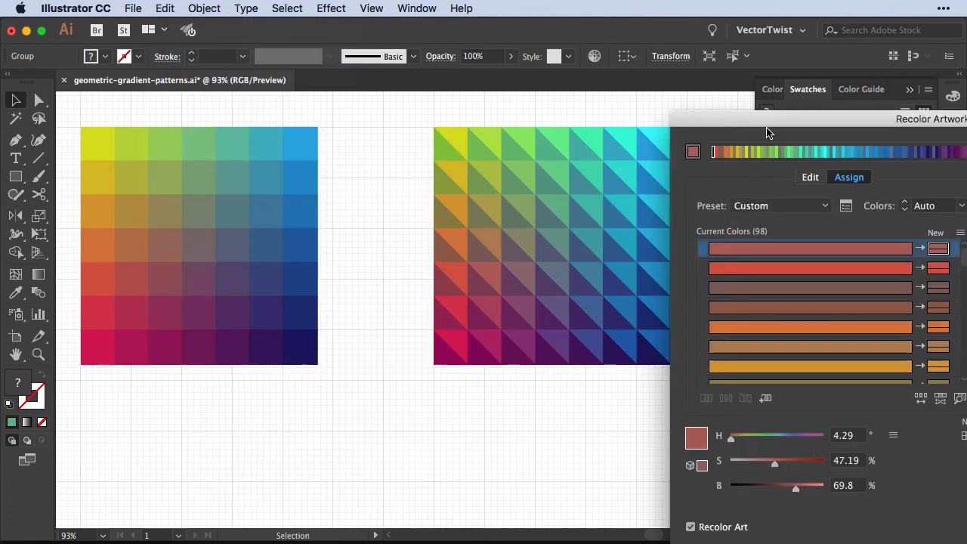
pyautogui.moveTo(765, 133); pyautogui.dragTo(172, 75)
pyautogui.click(216, 120)
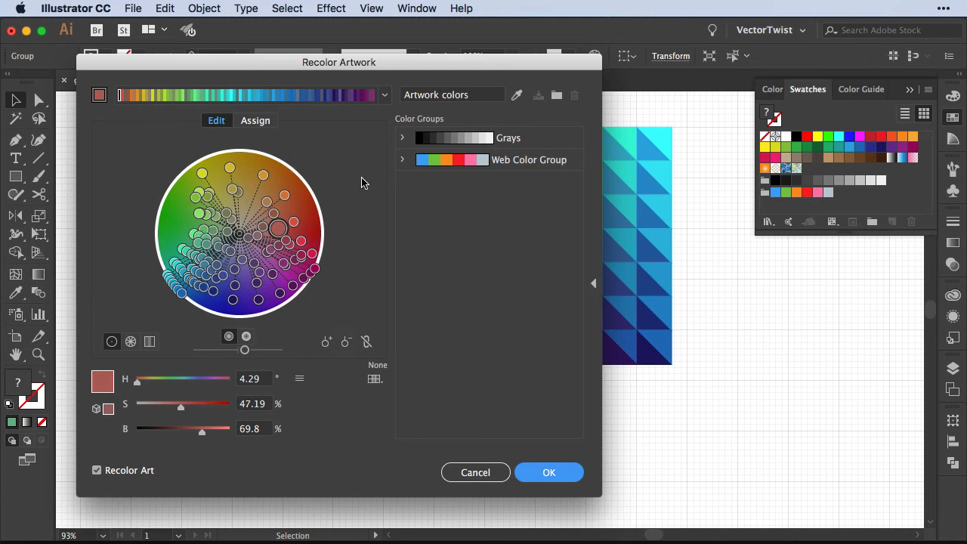
pyautogui.click(469, 469)
pyautogui.click(693, 451)
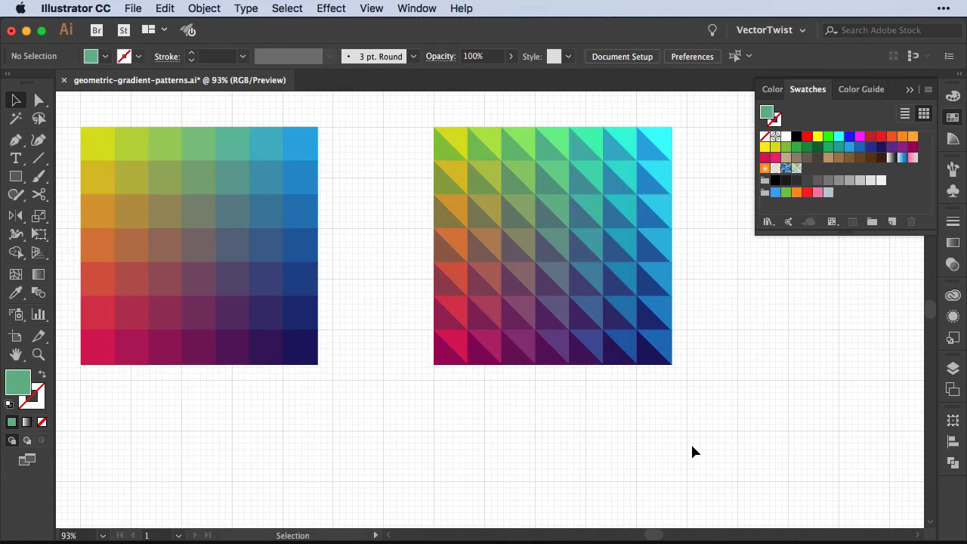